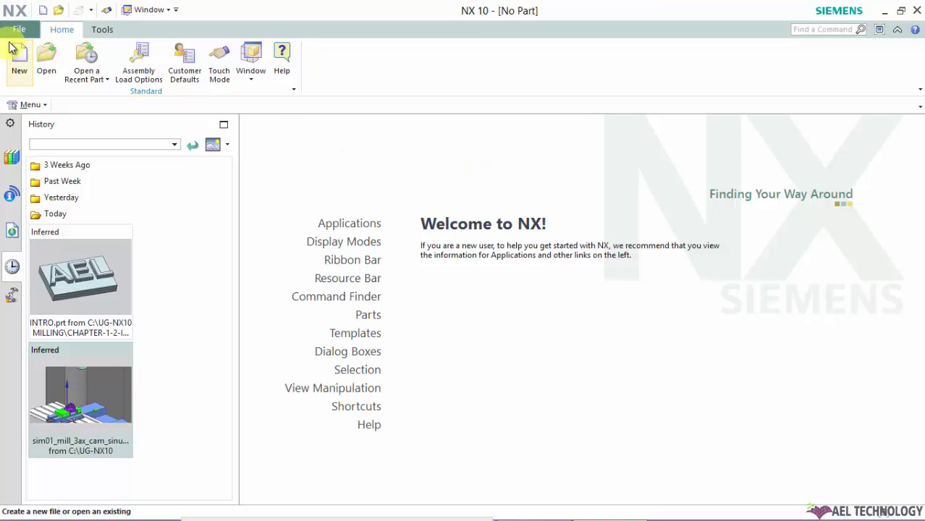
# Start a new part from the Manufacturing tab's Blank template.
pyautogui.click(18, 29)
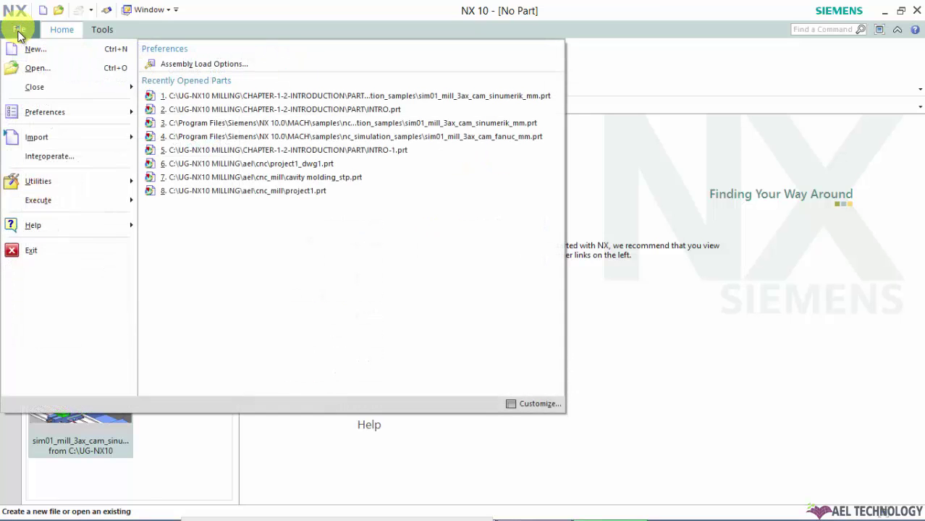
pyautogui.click(26, 48)
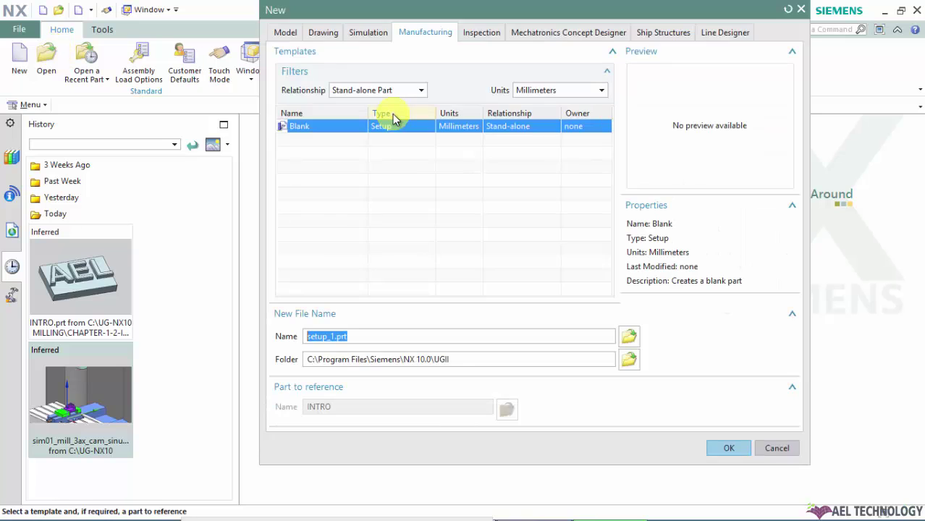
pyautogui.click(282, 32)
pyautogui.click(428, 34)
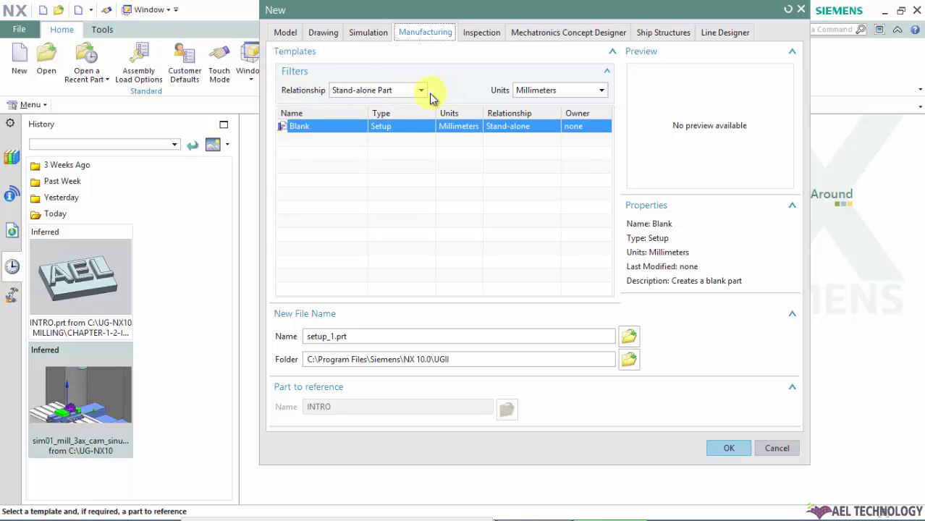
# Set the save folder to C:\UG-NX10 MILLING\CHAPTER-1-2-INTRODUCTION\PART.
pyautogui.click(636, 362)
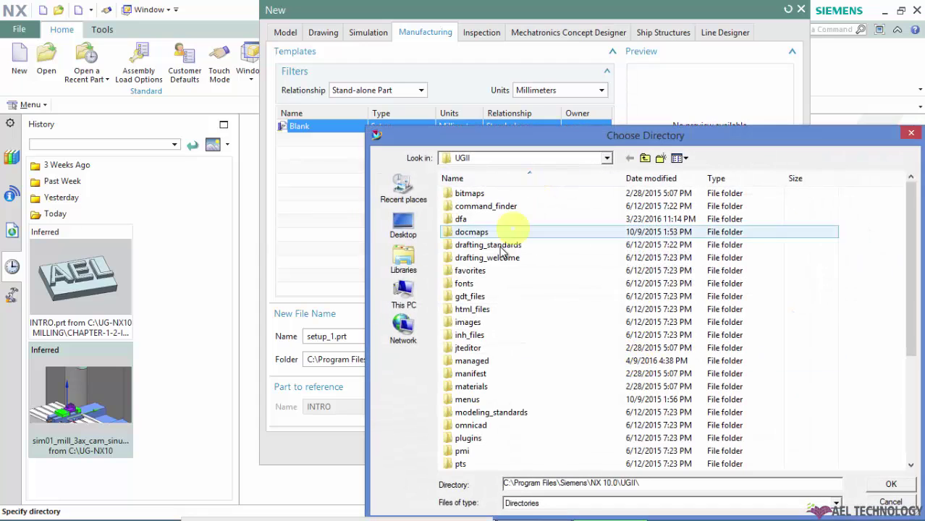
pyautogui.click(414, 300)
pyautogui.doubleClick(641, 288)
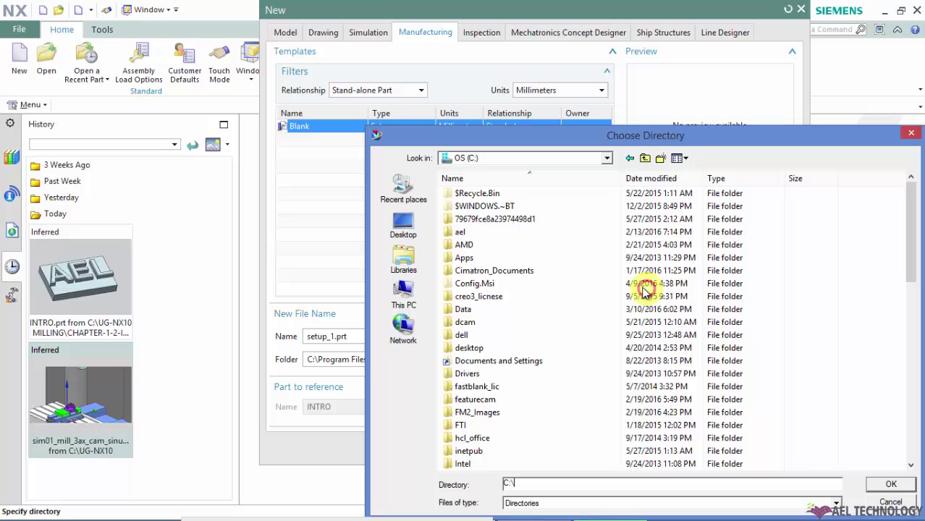
pyautogui.press('u')
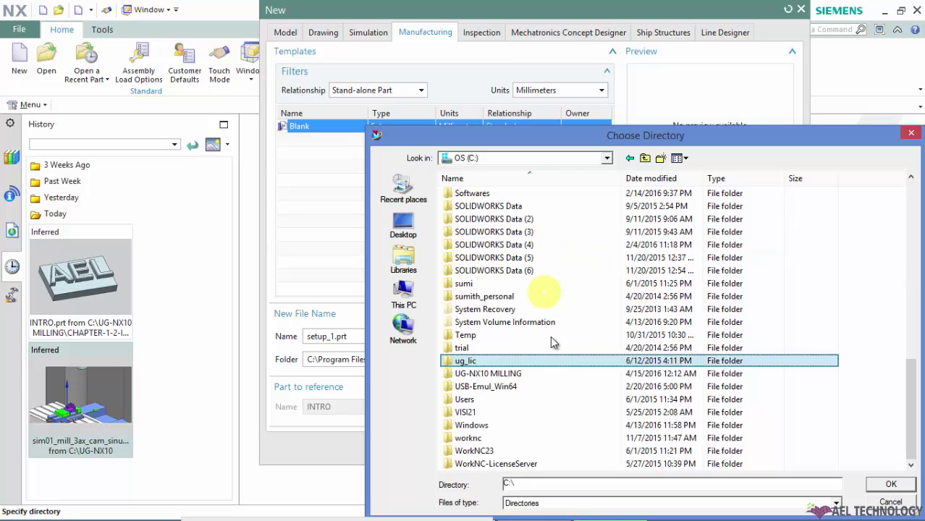
pyautogui.doubleClick(496, 375)
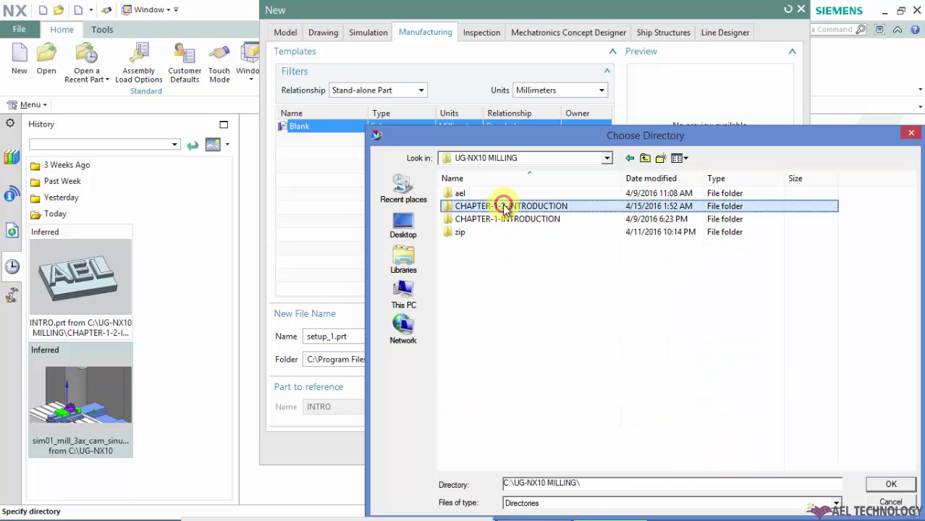
pyautogui.doubleClick(476, 205)
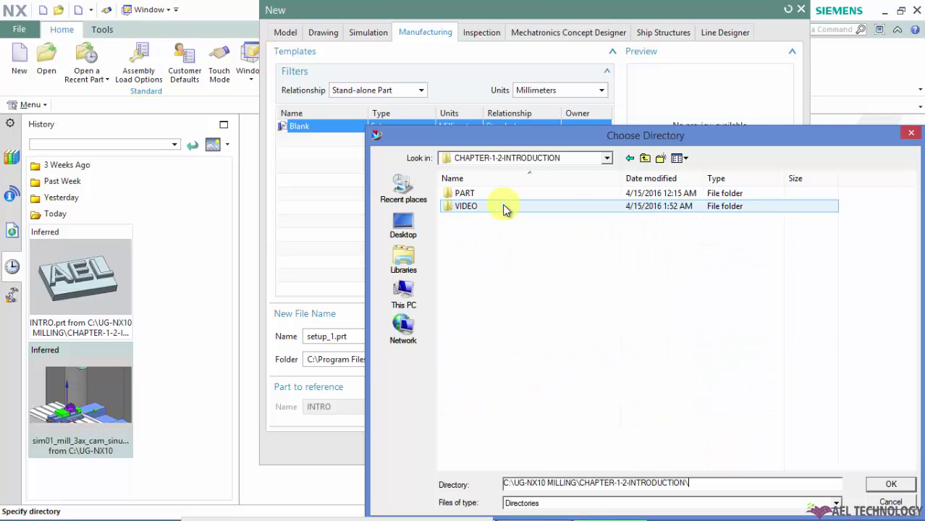
pyautogui.doubleClick(464, 194)
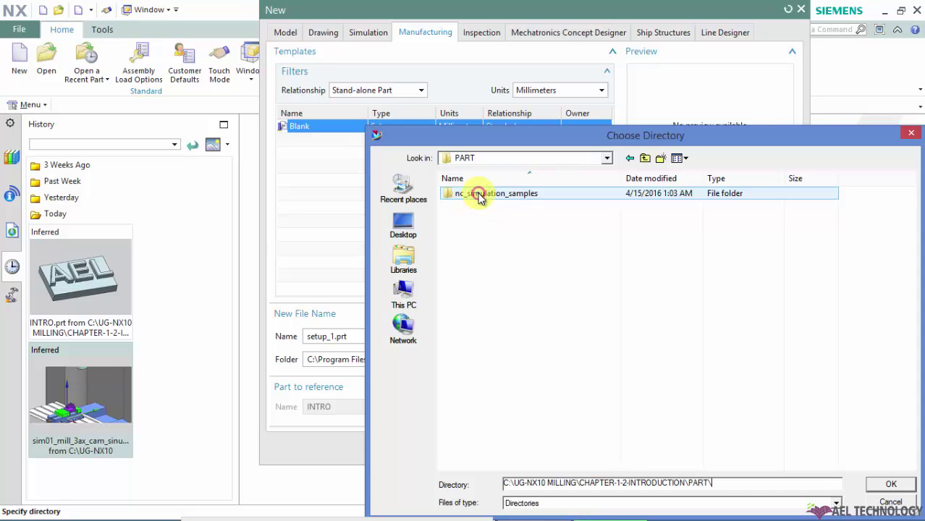
pyautogui.click(895, 483)
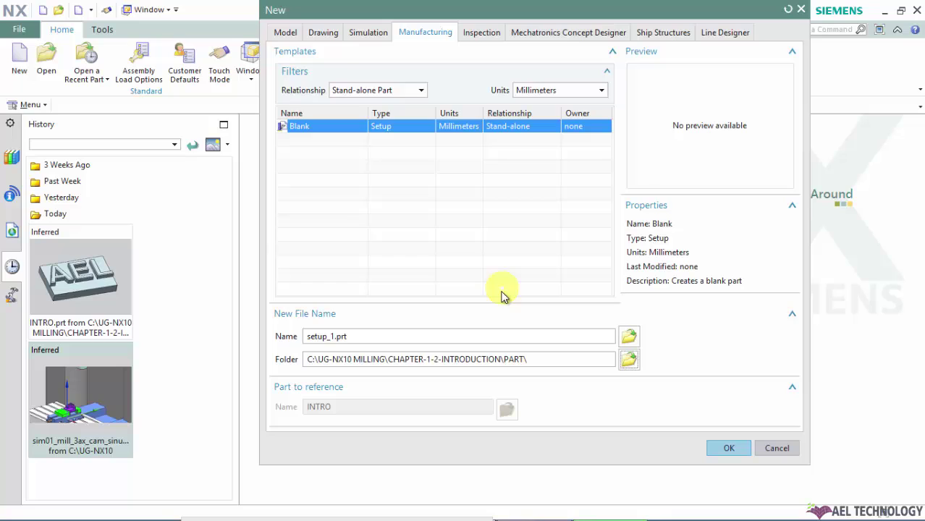
# Name the new part INTRODUCTION and create it.
pyautogui.click(434, 341)
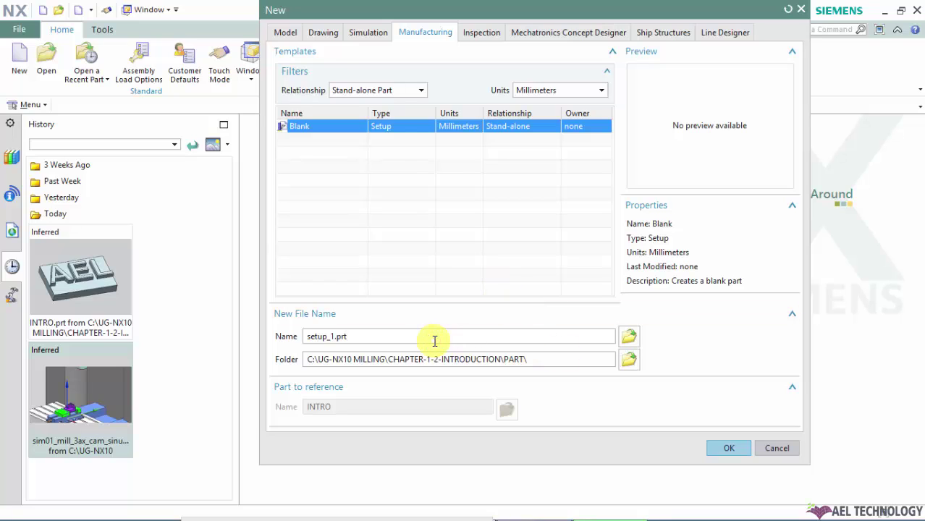
pyautogui.moveTo(435, 340); pyautogui.dragTo(307, 331)
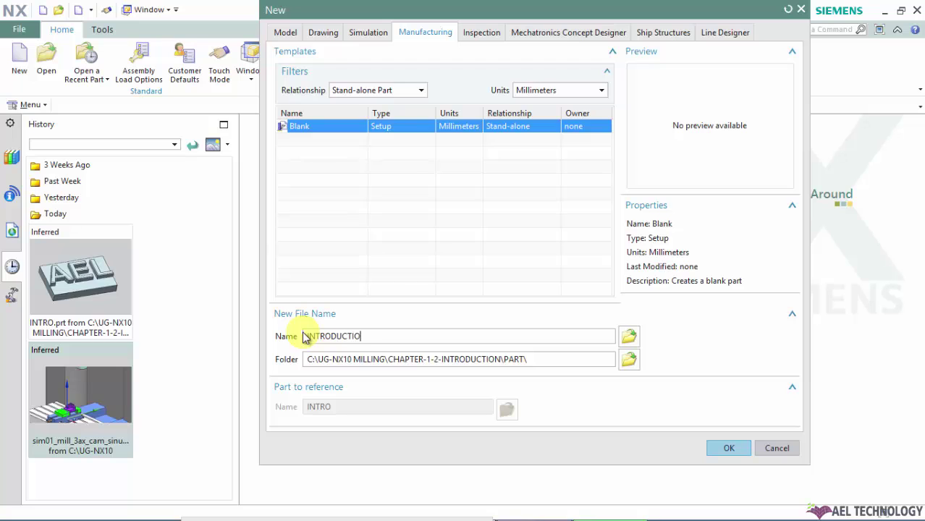
pyautogui.click(737, 450)
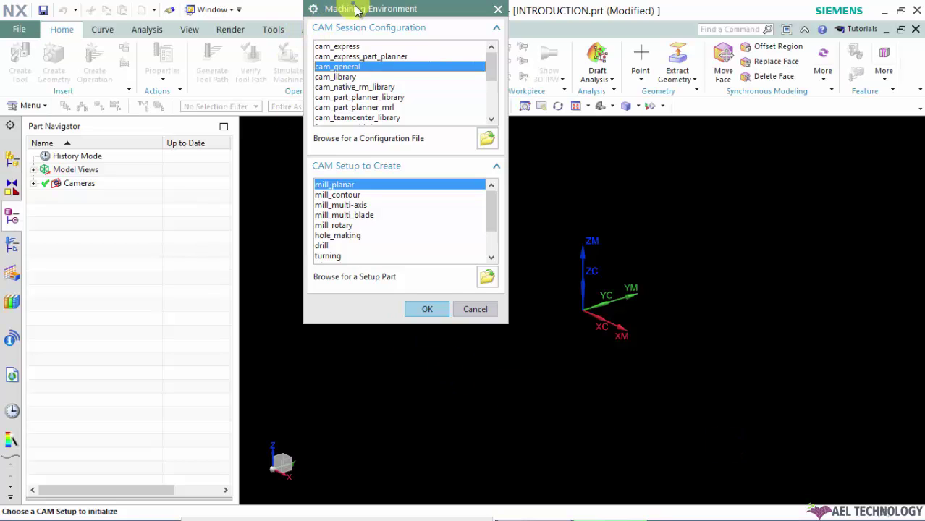
# Accept the cam_general machining environment with the mill_planar setup.
pyautogui.moveTo(372, 9); pyautogui.dragTo(405, 124)
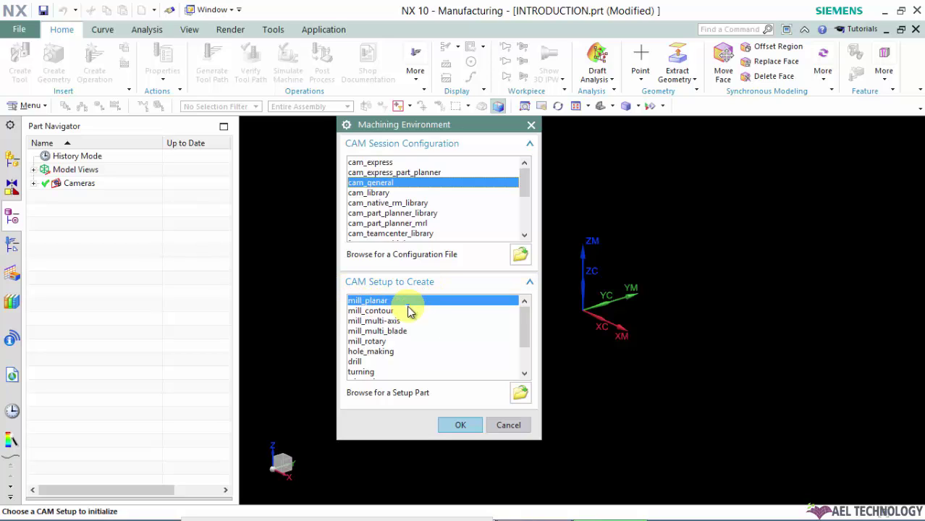
pyautogui.click(459, 427)
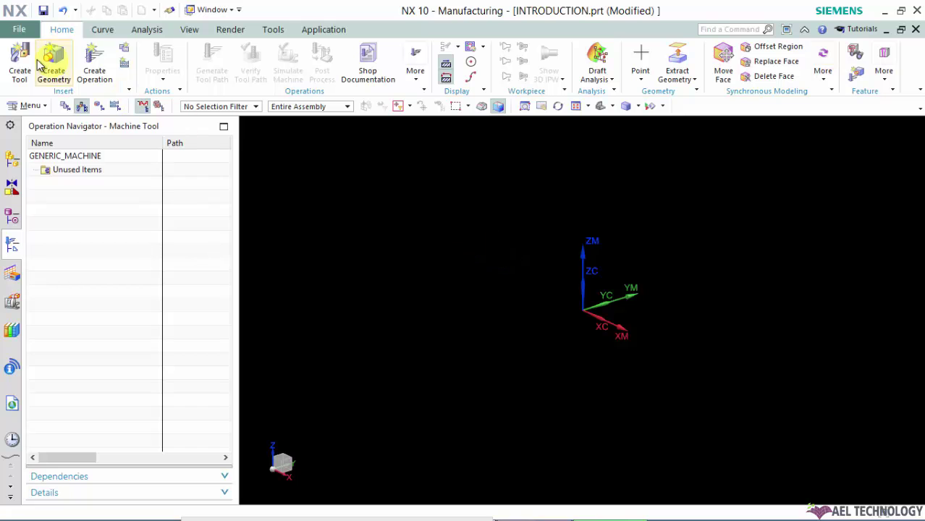
# Close all open parts without saving.
pyautogui.click(25, 31)
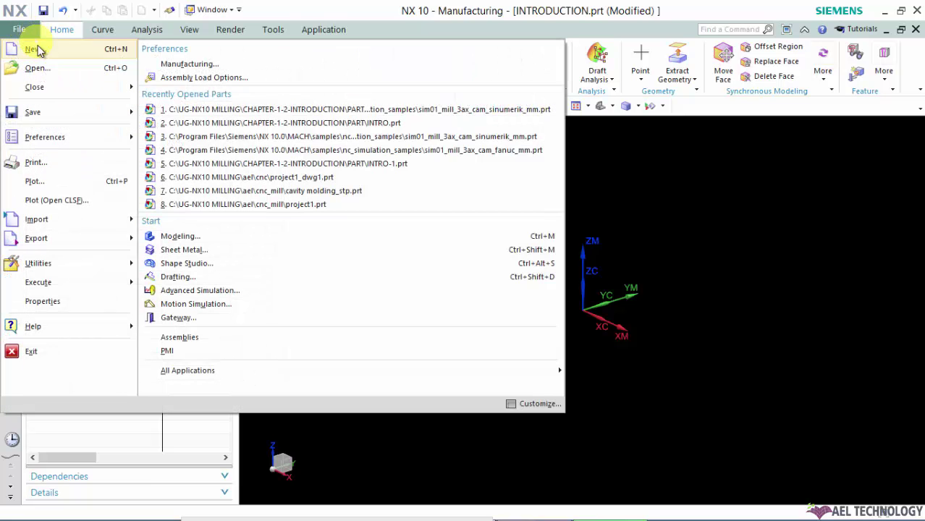
pyautogui.moveTo(37, 91)
pyautogui.click(239, 90)
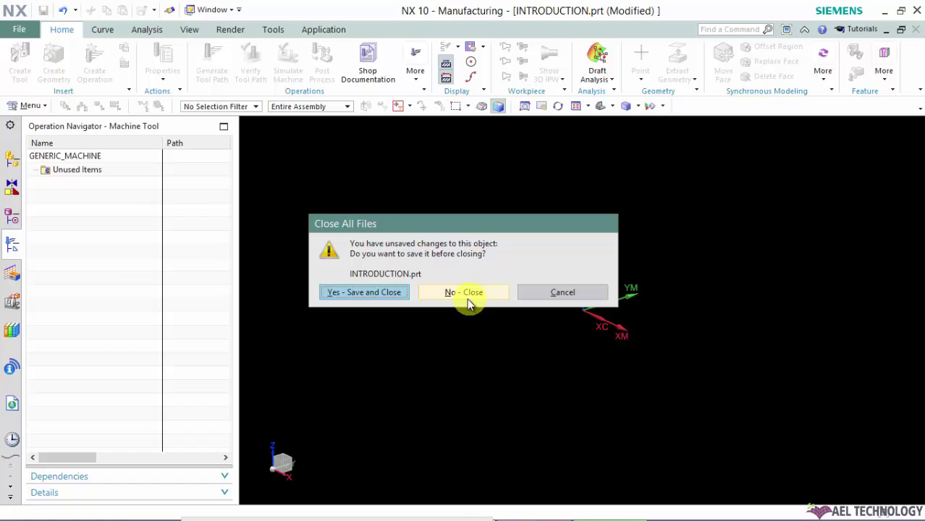
pyautogui.click(466, 296)
# Open INTRO.prt from the PART folder and dismiss the error messages.
pyautogui.click(46, 64)
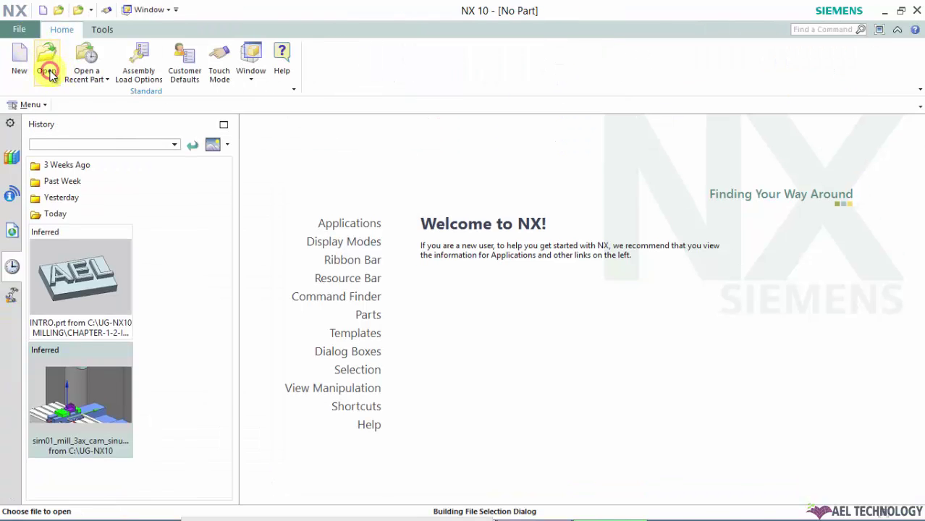
pyautogui.click(424, 97)
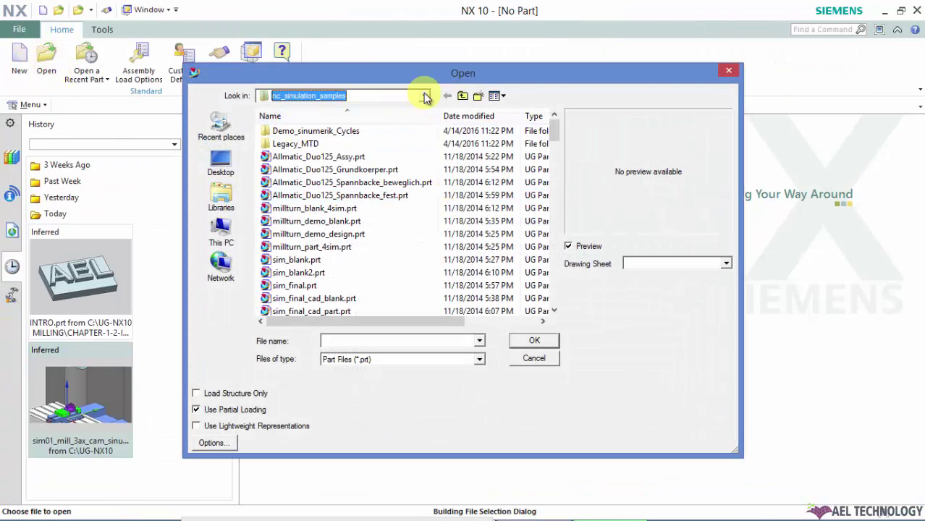
pyautogui.click(319, 218)
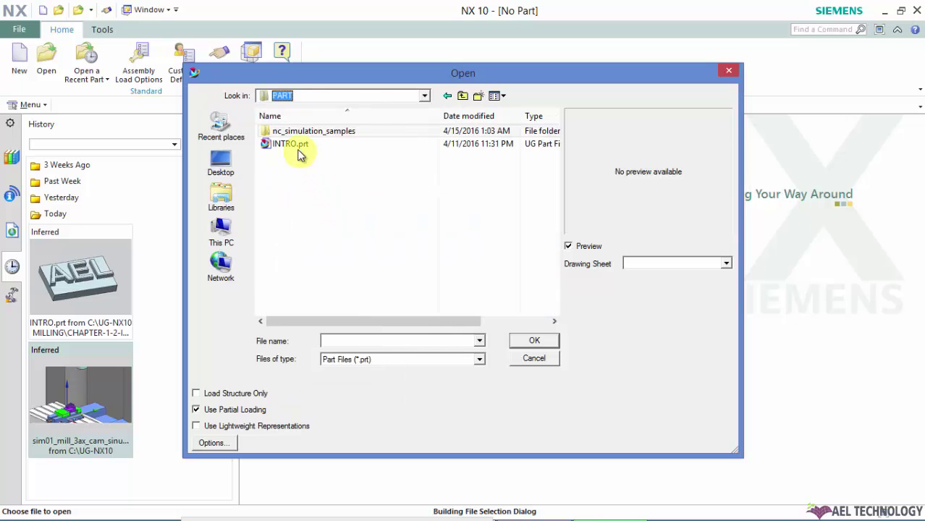
pyautogui.click(300, 149)
pyautogui.click(534, 340)
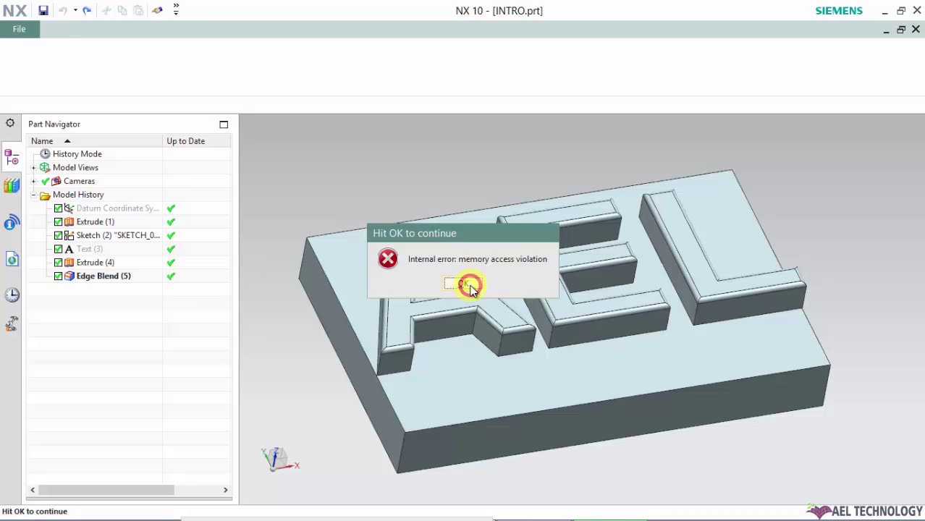
pyautogui.click(470, 285)
pyautogui.click(467, 285)
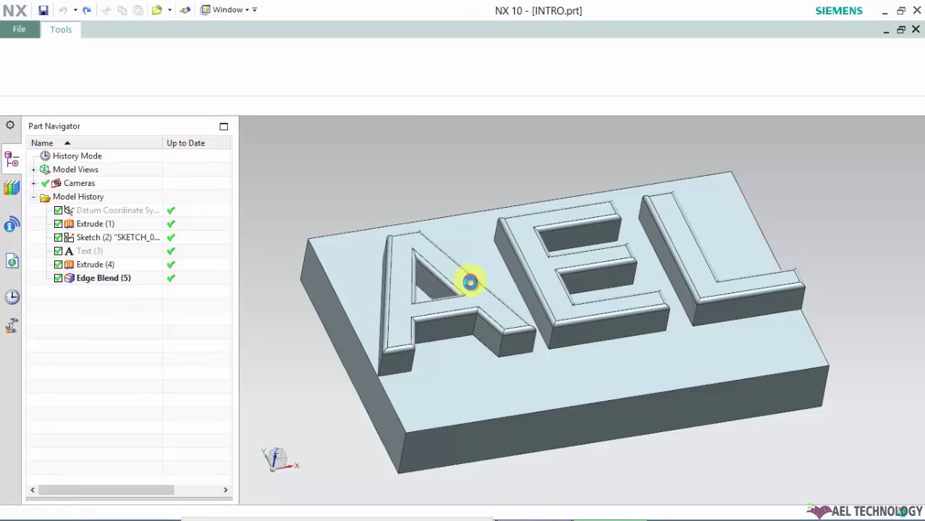
pyautogui.click(467, 285)
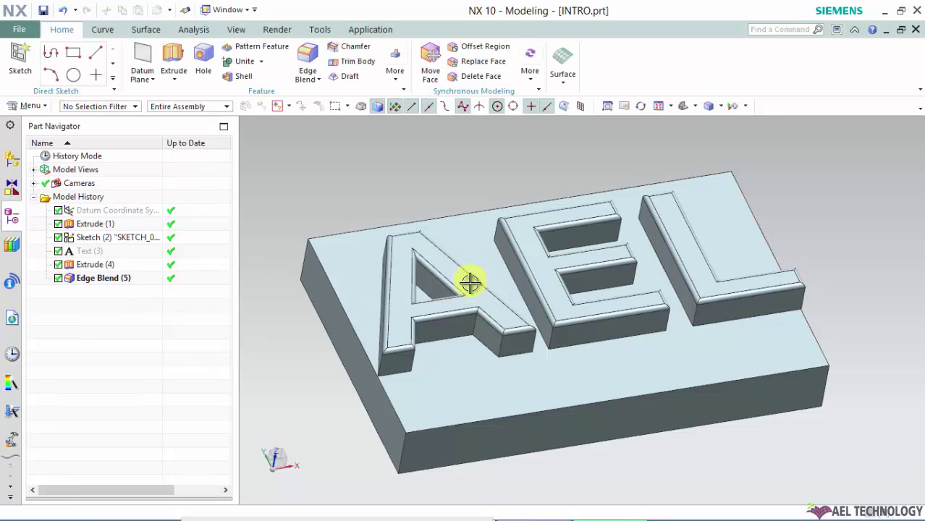
# Switch INTRO.prt to Manufacturing, accepting cam_general with mill_planar.
pyautogui.click(382, 30)
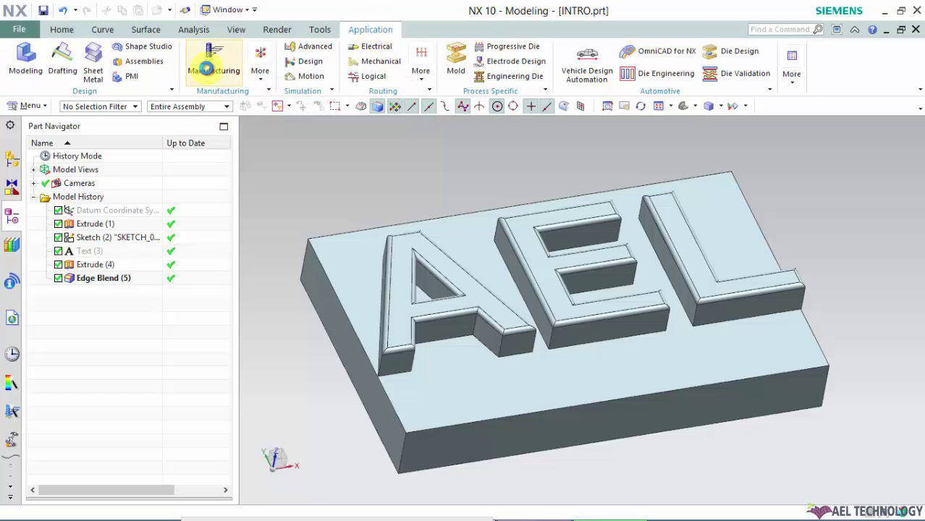
pyautogui.click(207, 68)
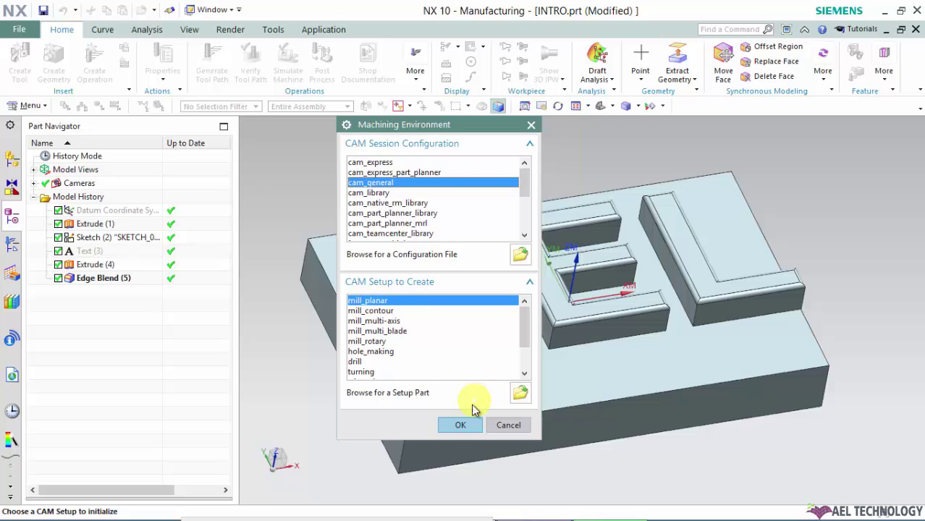
pyautogui.click(463, 427)
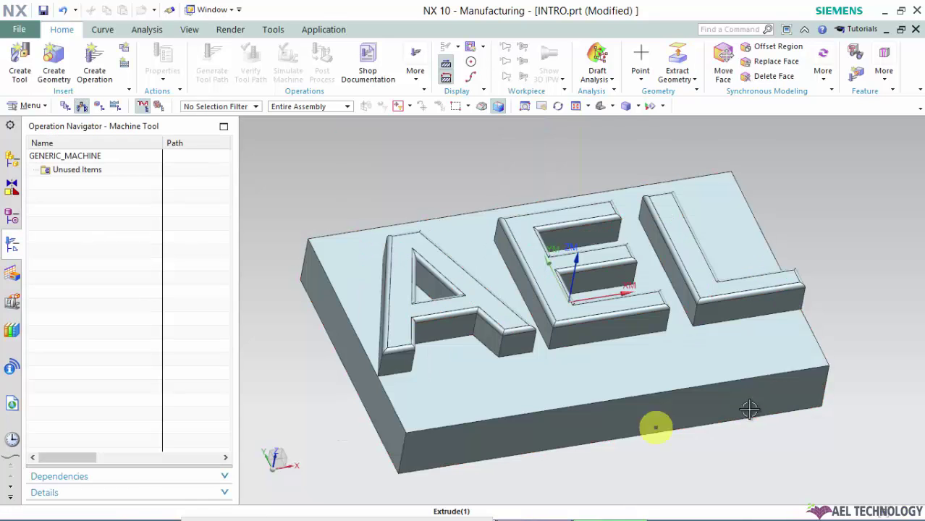
# Close all parts unsaved and reopen INTRO.prt from the part history.
pyautogui.click(19, 29)
pyautogui.moveTo(40, 86)
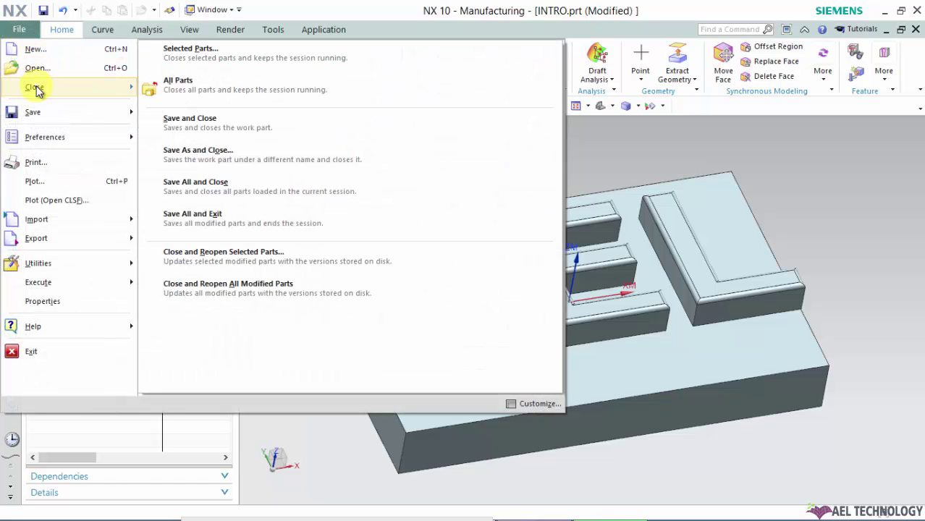
pyautogui.click(180, 86)
pyautogui.click(469, 293)
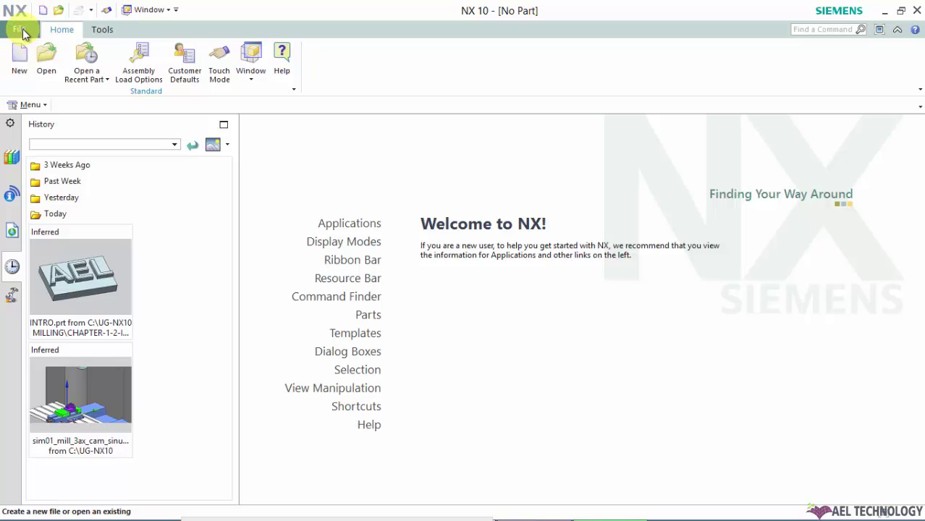
pyautogui.click(85, 263)
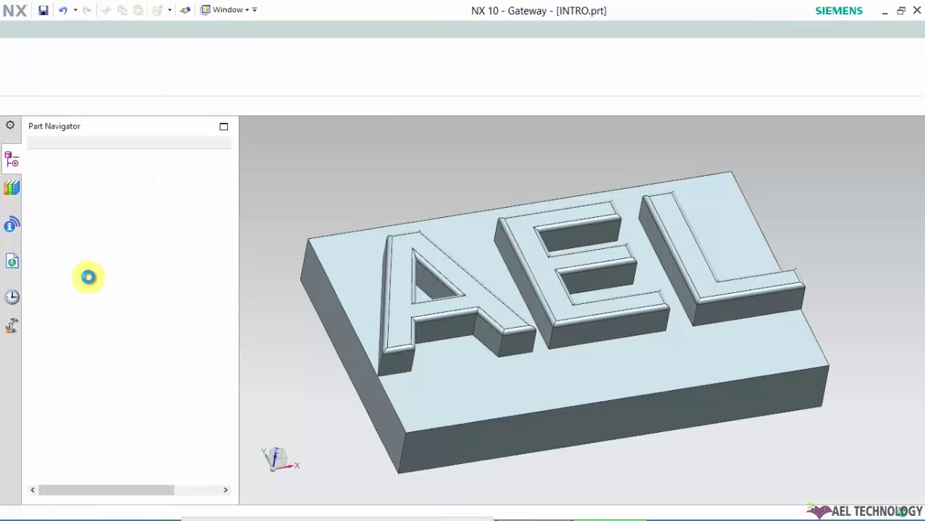
# Create a new manufacturing file using the Reference Existing Part template filter.
pyautogui.click(18, 29)
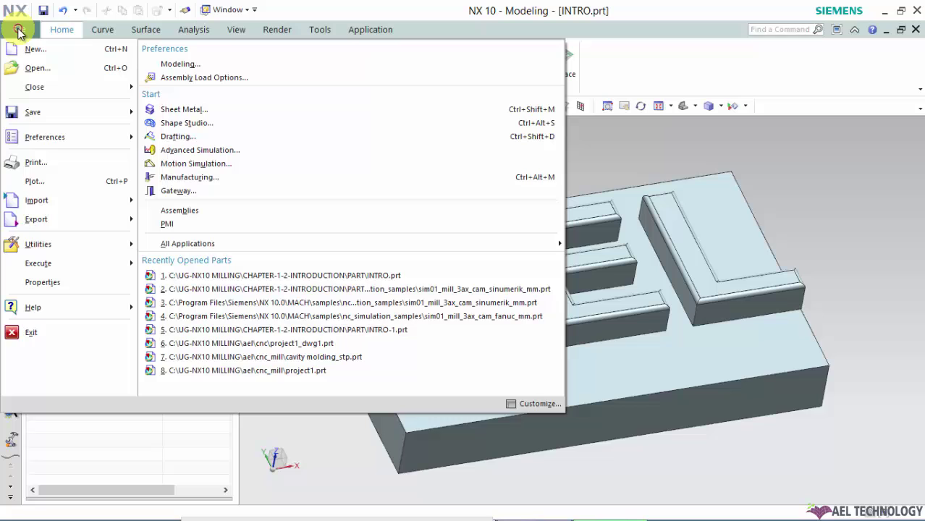
pyautogui.click(29, 48)
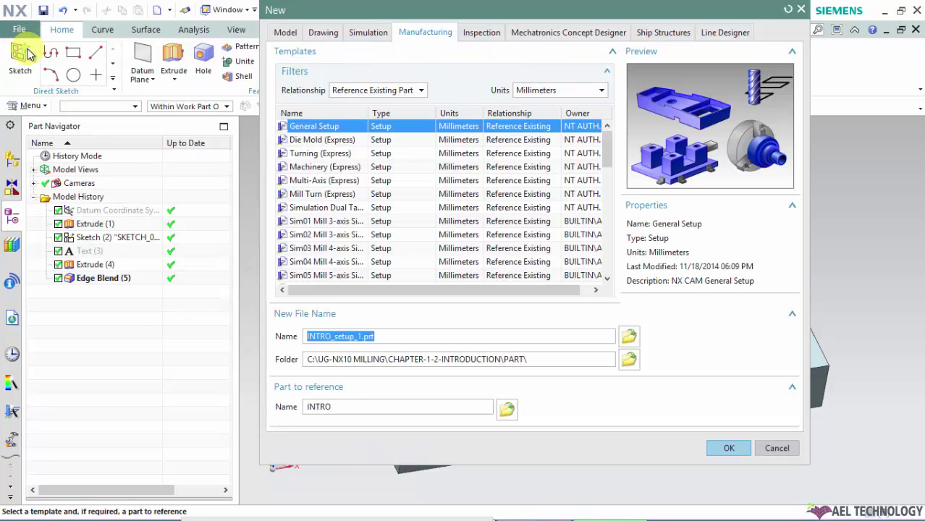
pyautogui.click(406, 96)
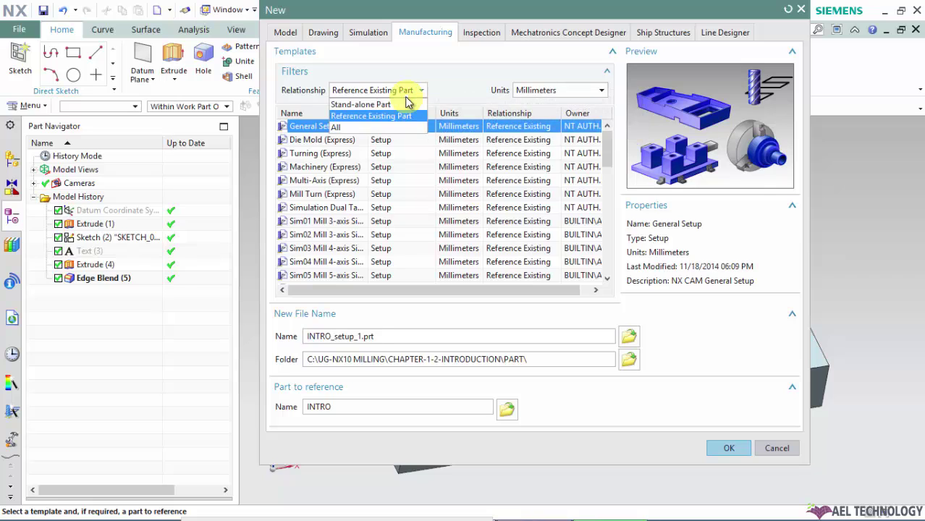
pyautogui.click(376, 106)
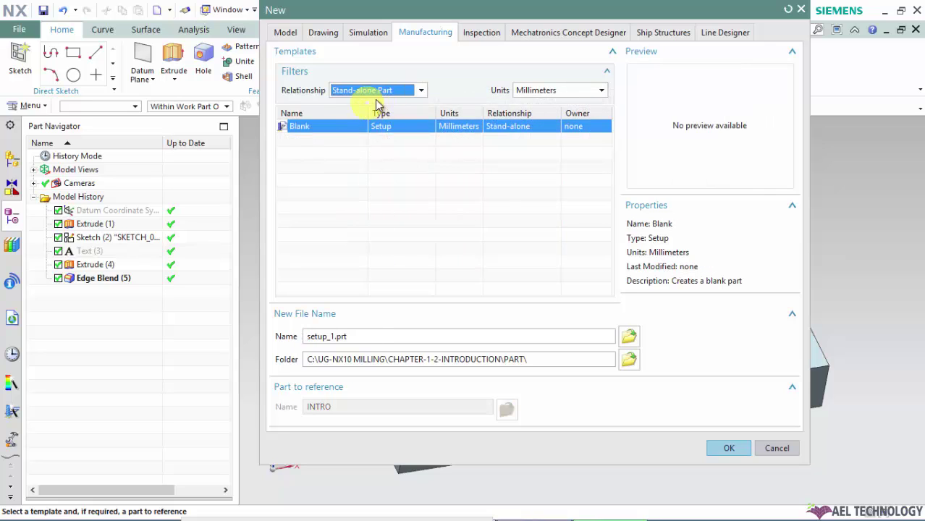
pyautogui.click(384, 90)
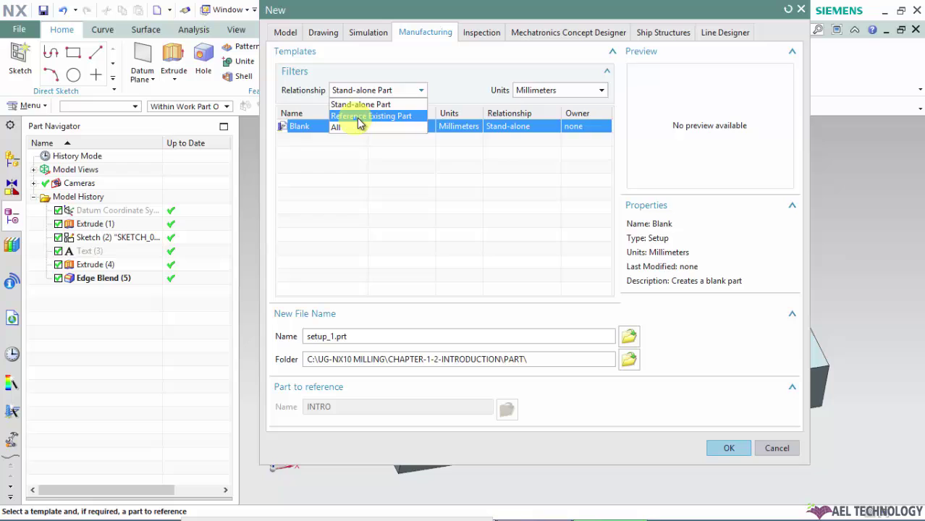
pyautogui.click(357, 116)
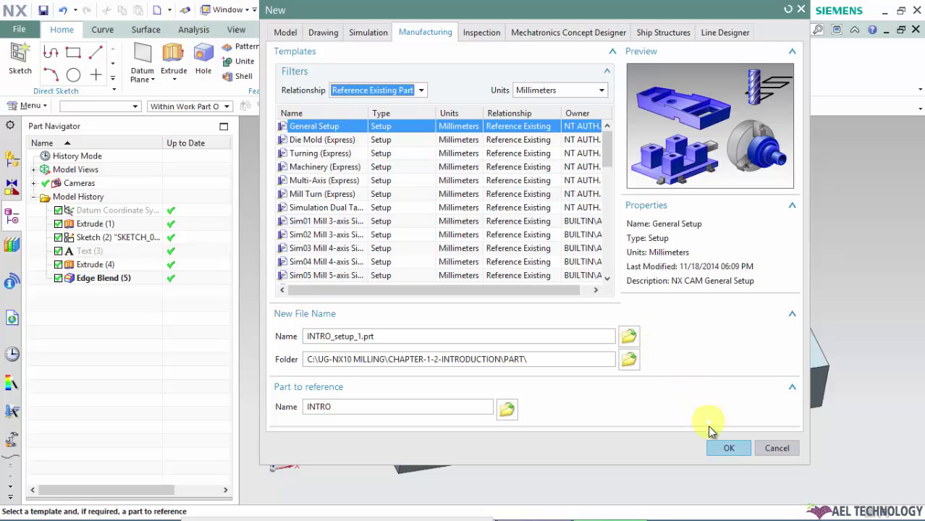
pyautogui.click(729, 449)
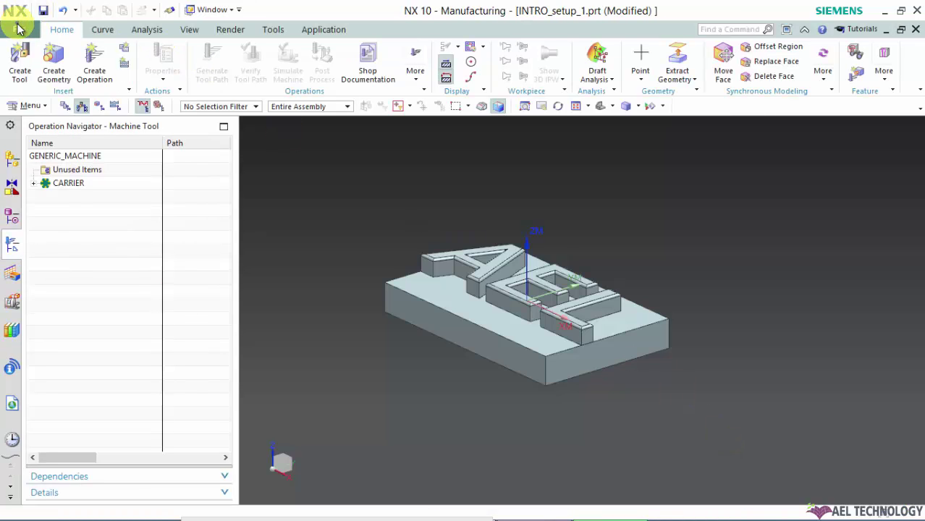
# Close all parts, discarding the new setup part.
pyautogui.click(19, 29)
pyautogui.moveTo(48, 88)
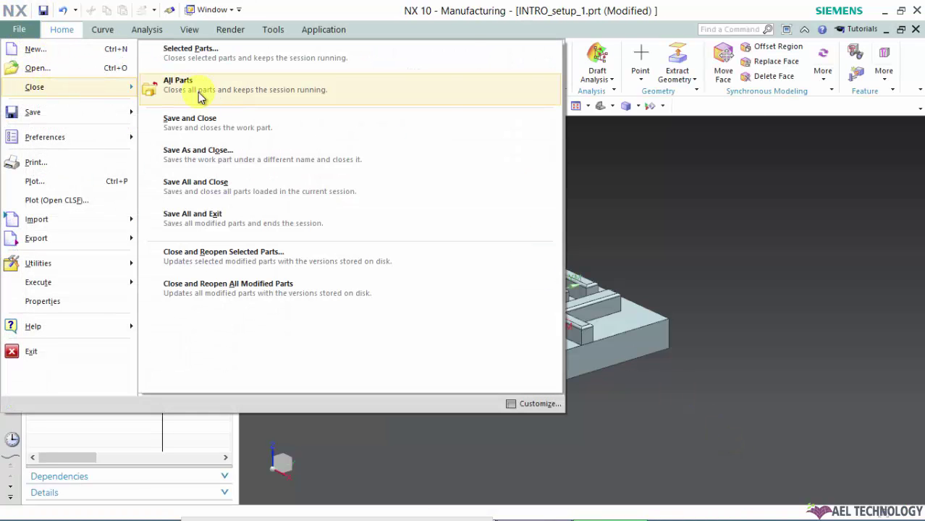
pyautogui.click(178, 83)
pyautogui.click(463, 292)
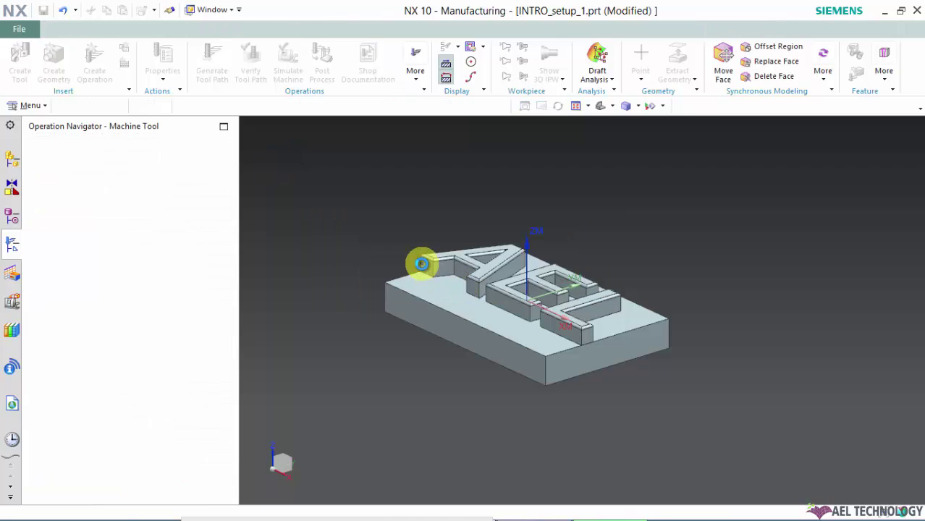
# Start a Reference Existing Part manufacturing file with INTRO.prt as the master part.
pyautogui.click(19, 31)
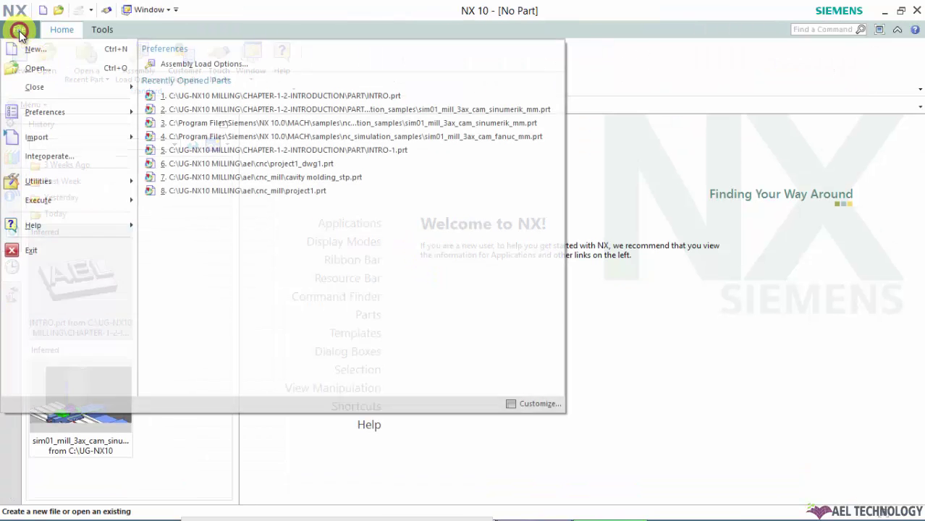
pyautogui.click(27, 50)
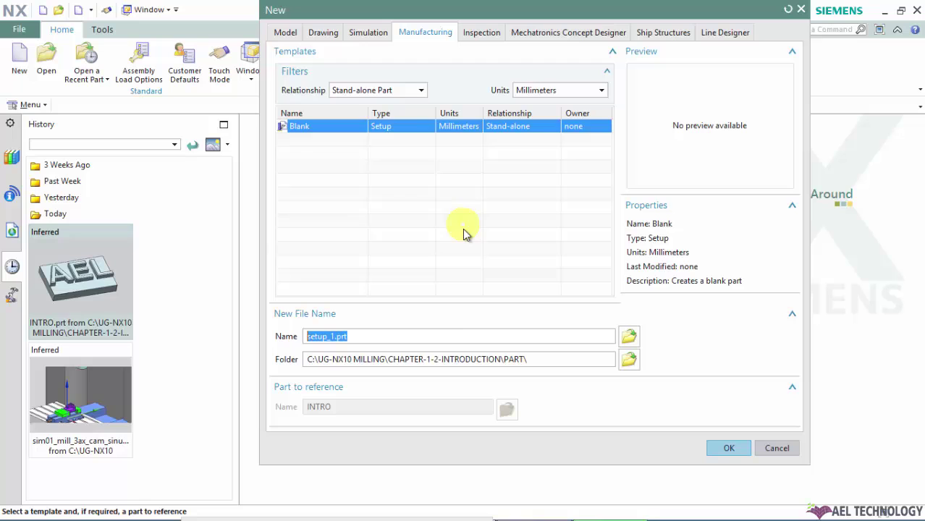
pyautogui.click(393, 90)
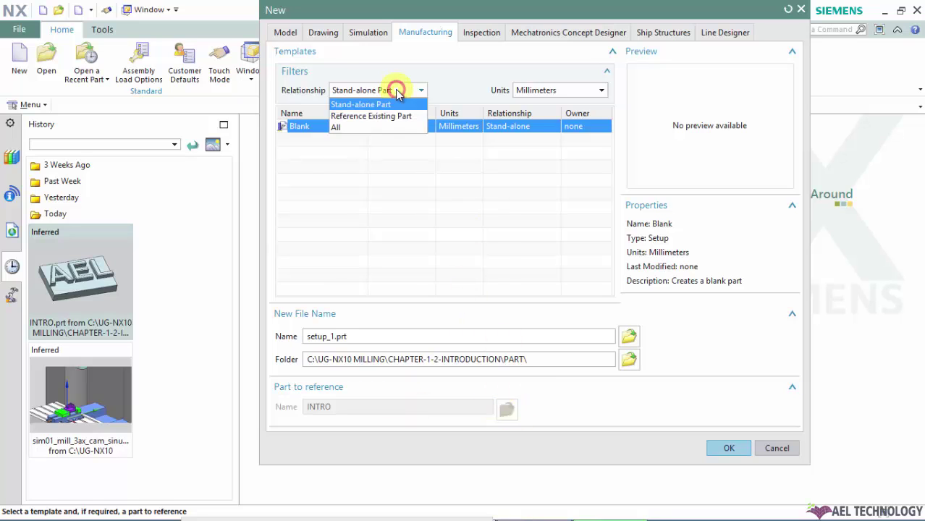
pyautogui.click(365, 118)
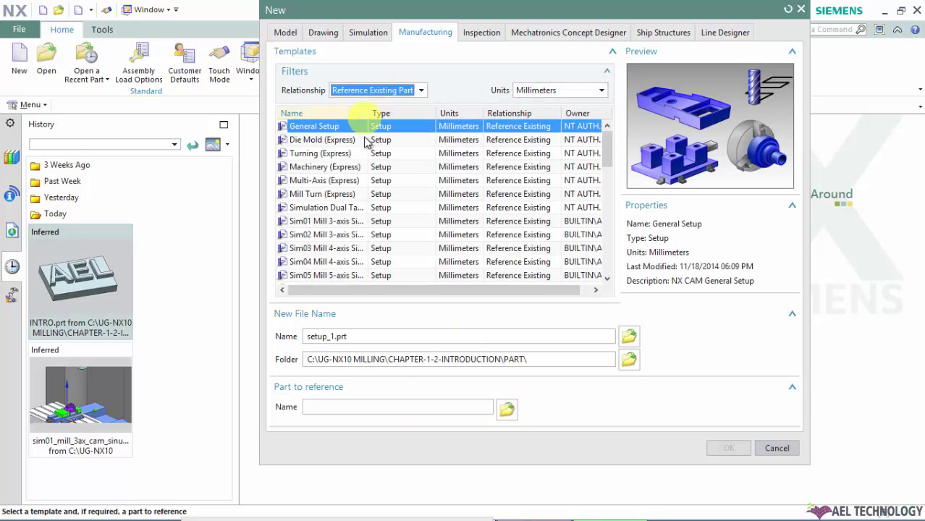
pyautogui.click(508, 410)
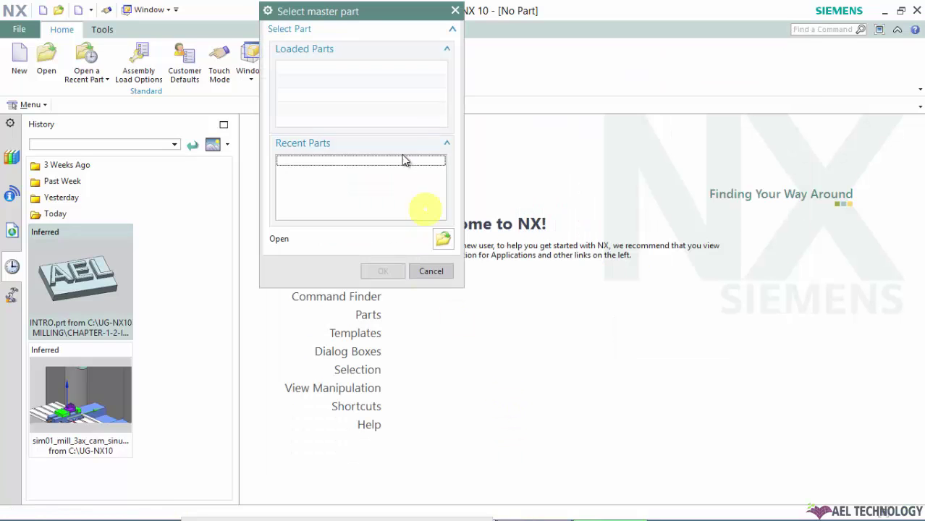
pyautogui.click(440, 237)
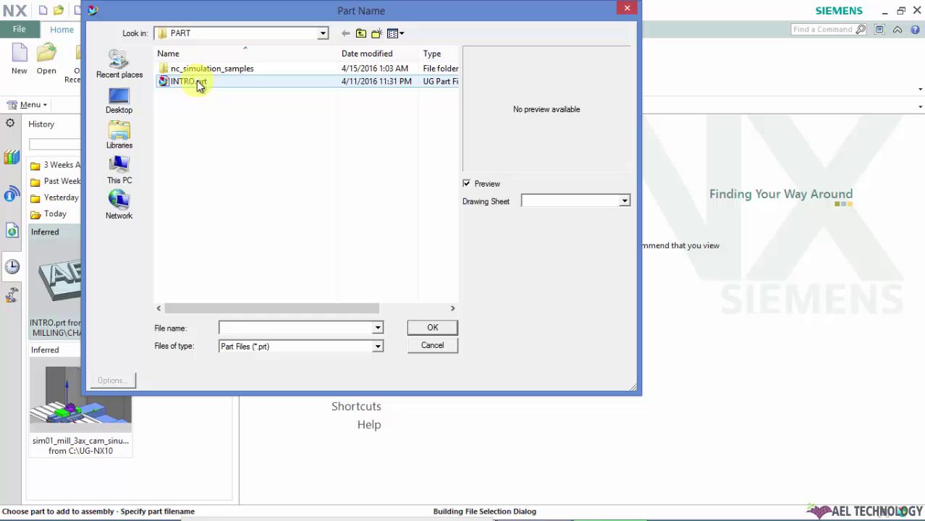
pyautogui.click(196, 82)
pyautogui.click(432, 328)
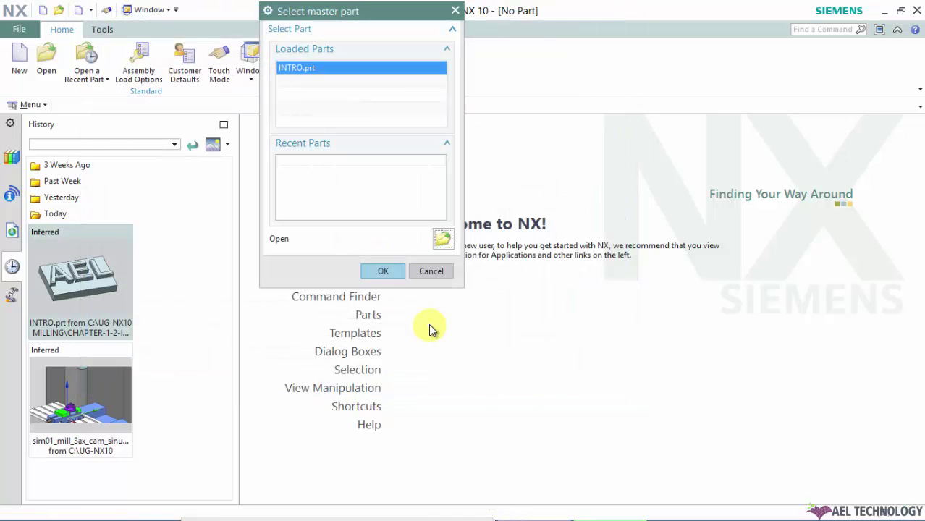
pyautogui.click(393, 268)
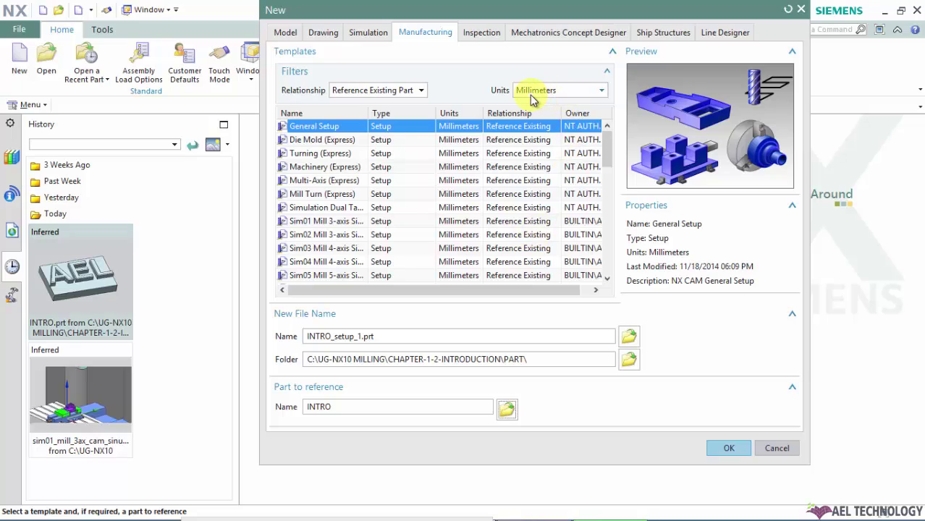
# Keep Millimeters as the units and create INTRO_setup_1.prt.
pyautogui.click(604, 91)
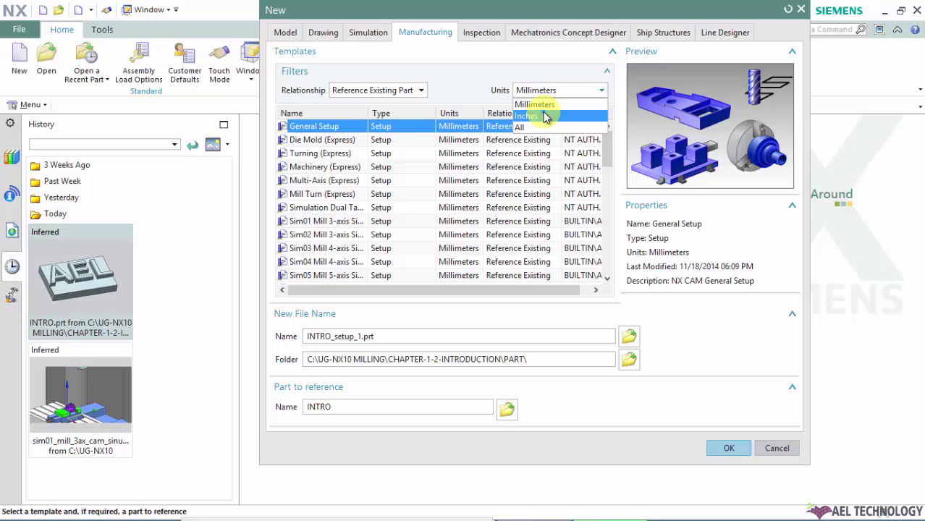
pyautogui.click(544, 89)
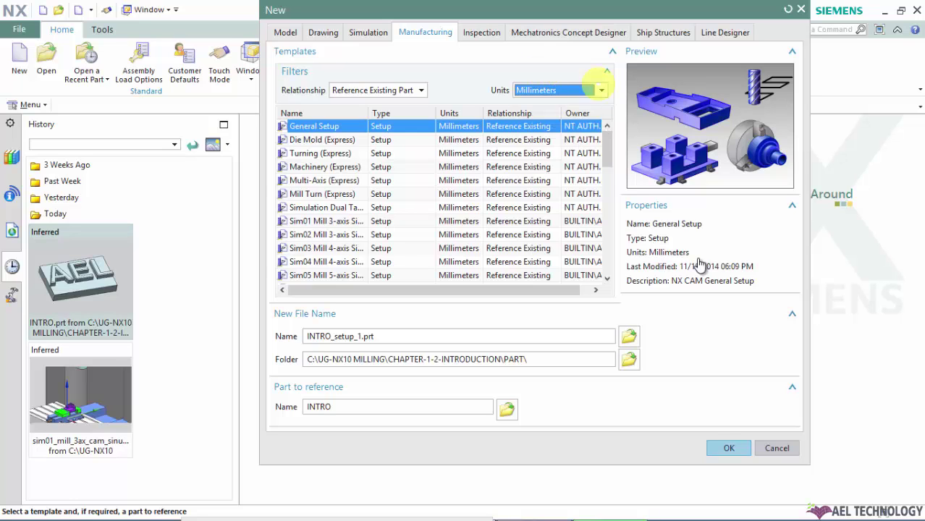
pyautogui.click(730, 449)
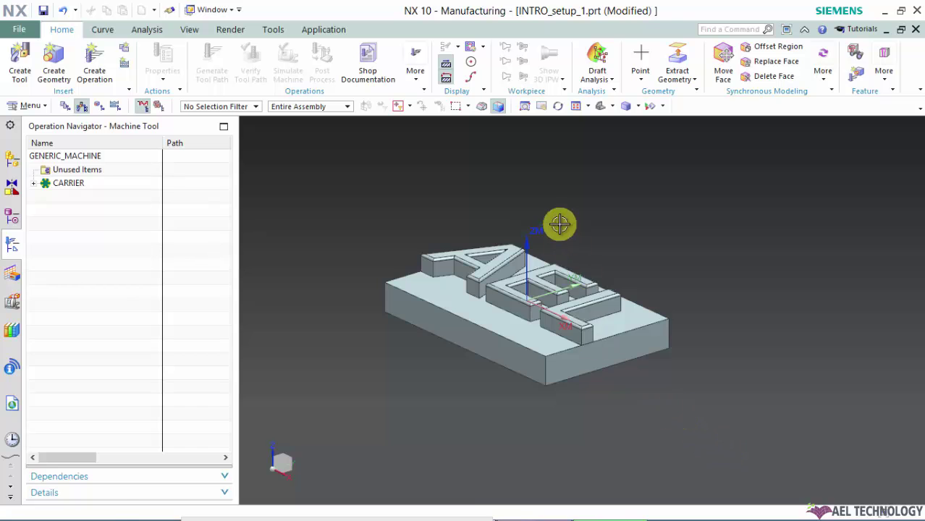
# Orbit the AEL part to a low side view and display the File Close choices.
pyautogui.moveTo(560, 225); pyautogui.dragTo(511, 237, button='middle')
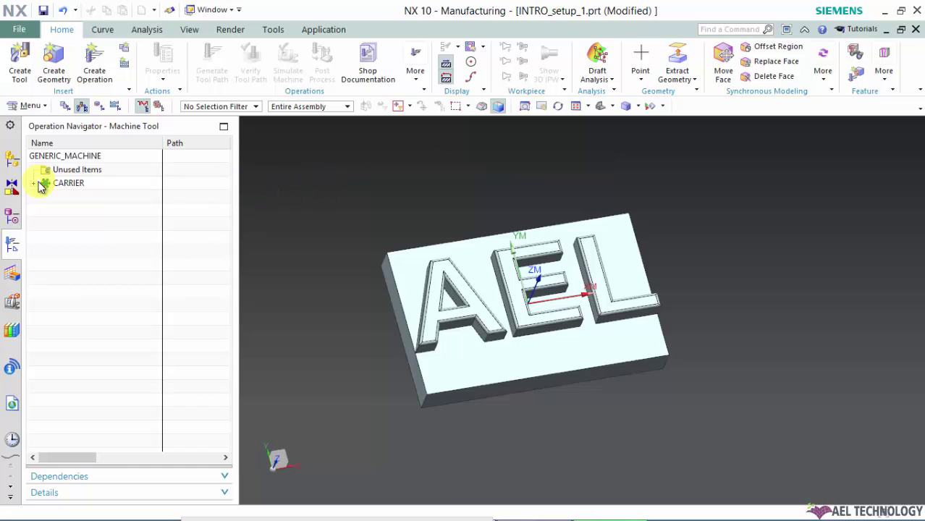
pyautogui.moveTo(368, 219); pyautogui.dragTo(386, 194, button='middle')
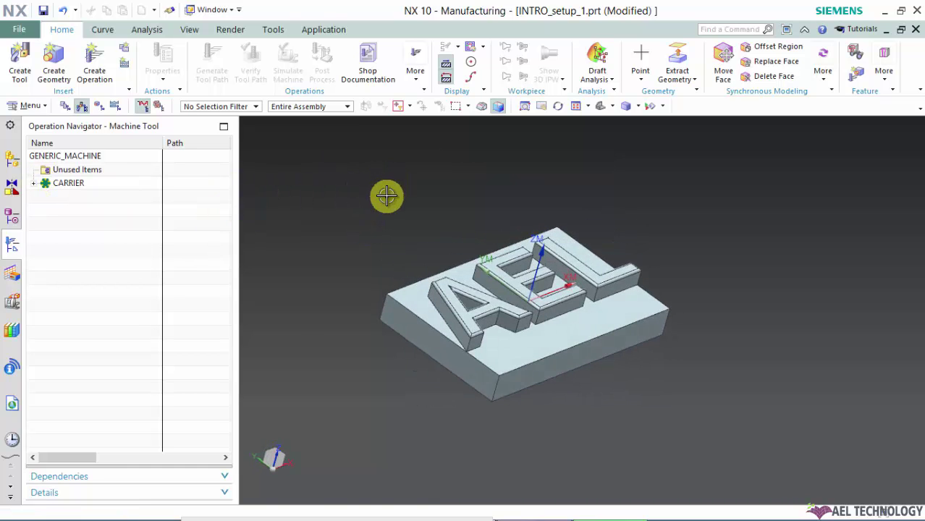
pyautogui.click(19, 30)
pyautogui.moveTo(40, 88)
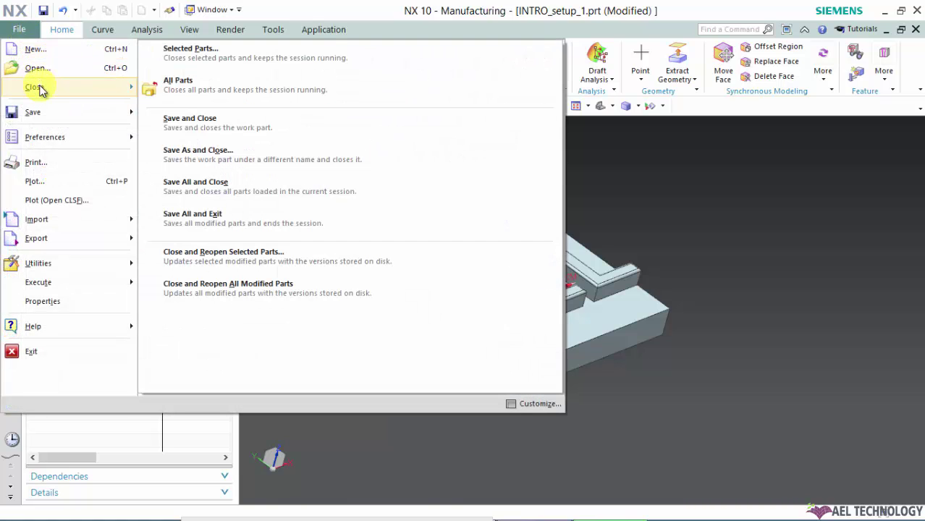
# Close all parts unsaved and open nc_simulation_samples/sim01_mill_3ax_cam_sinumerik_mm.prt.
pyautogui.click(217, 86)
pyautogui.click(478, 294)
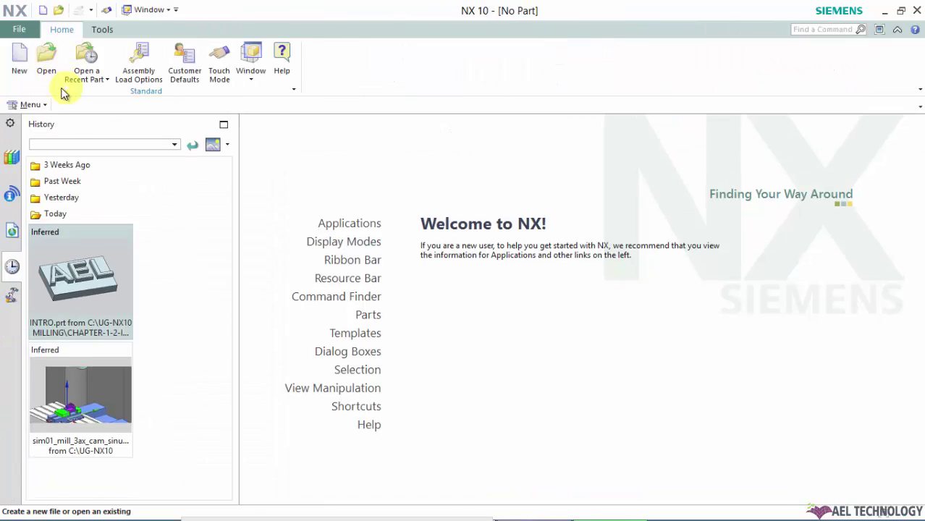
pyautogui.click(43, 70)
pyautogui.doubleClick(327, 131)
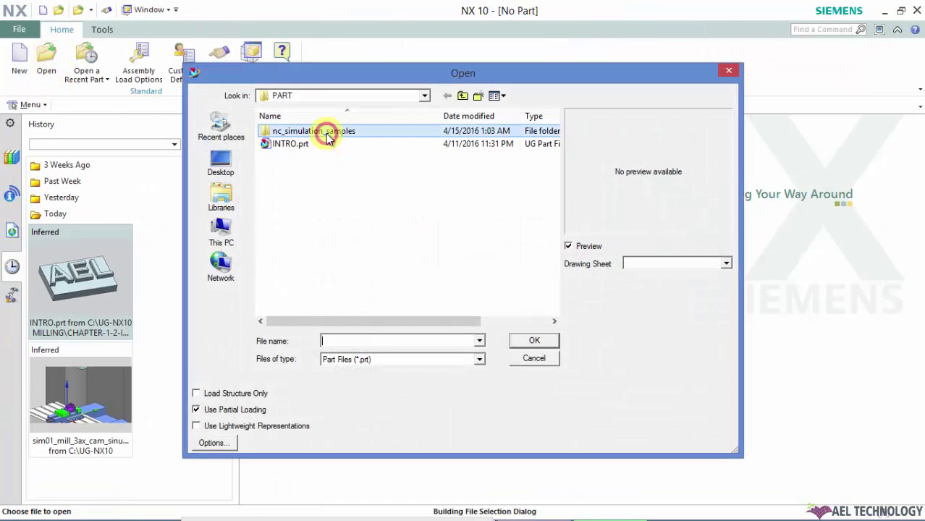
pyautogui.scroll(-9, 403, 226)
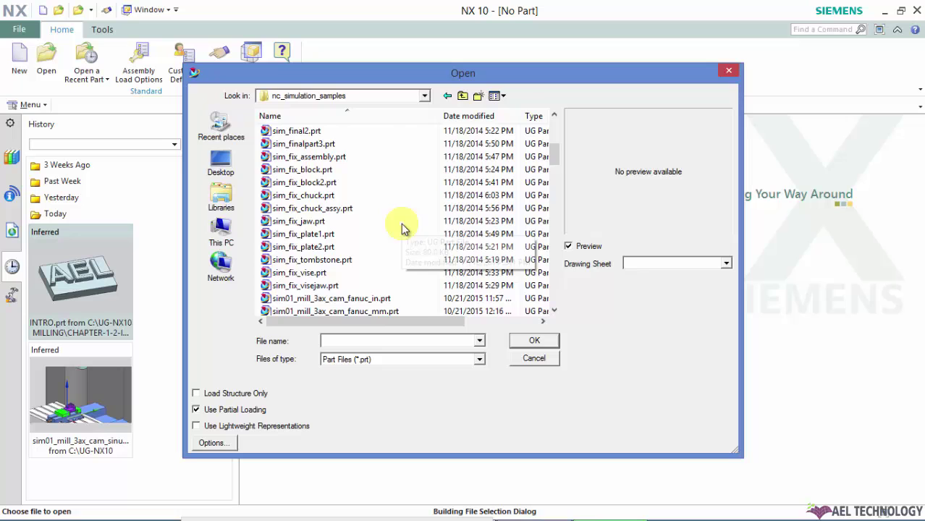
pyautogui.click(377, 183)
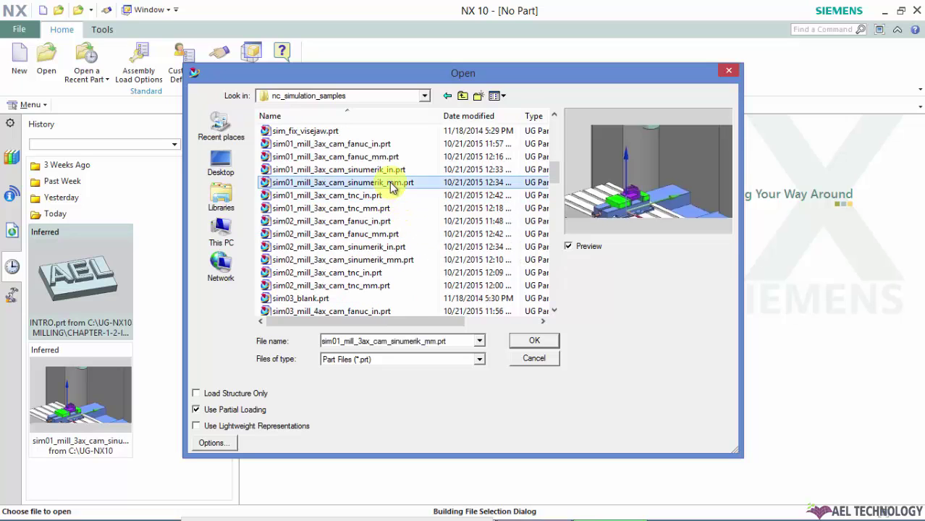
pyautogui.click(534, 341)
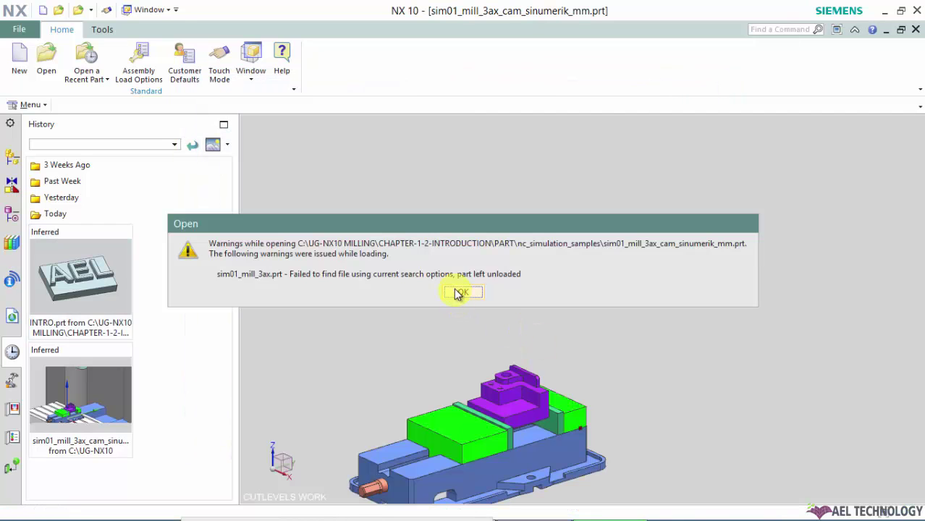
pyautogui.click(454, 288)
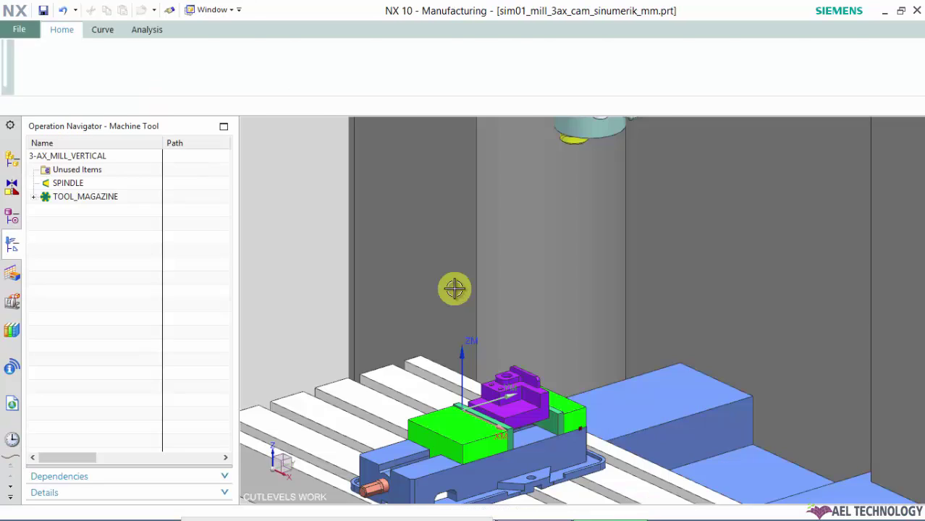
# Zoom and rotate the view to inspect the vertical mill and spindle head.
pyautogui.scroll(3, 303, 236)
pyautogui.scroll(-6, 308, 229)
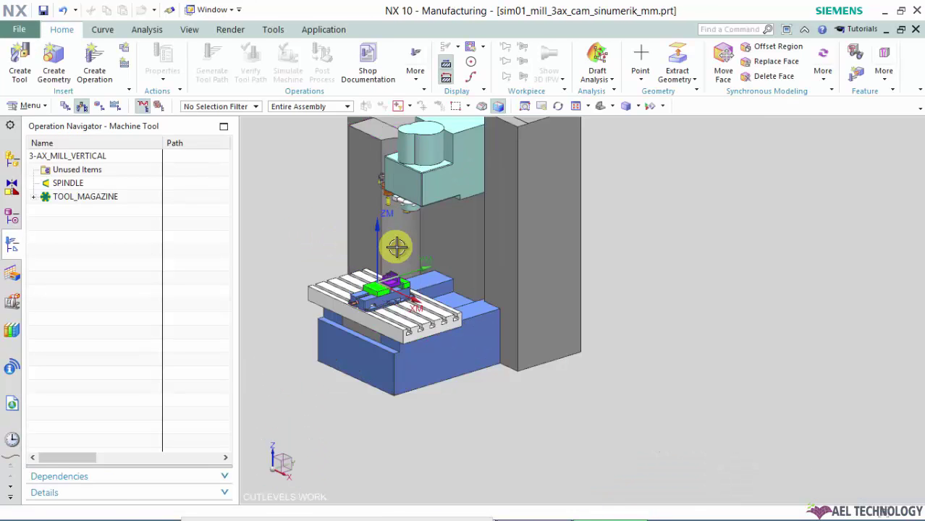
pyautogui.moveTo(397, 244); pyautogui.dragTo(411, 258, button='middle')
pyautogui.scroll(-1, 562, 283)
pyautogui.scroll(2, 422, 238)
pyautogui.scroll(2, 400, 186)
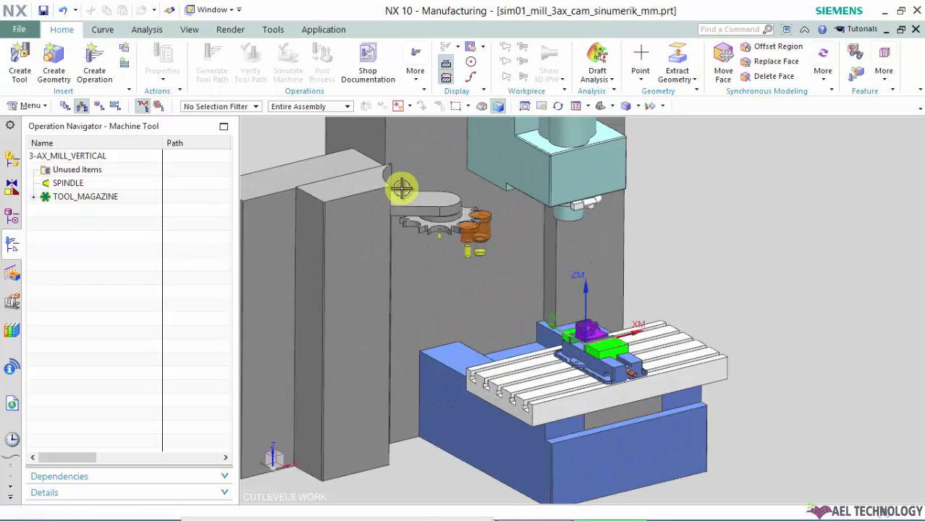
pyautogui.scroll(2, 483, 207)
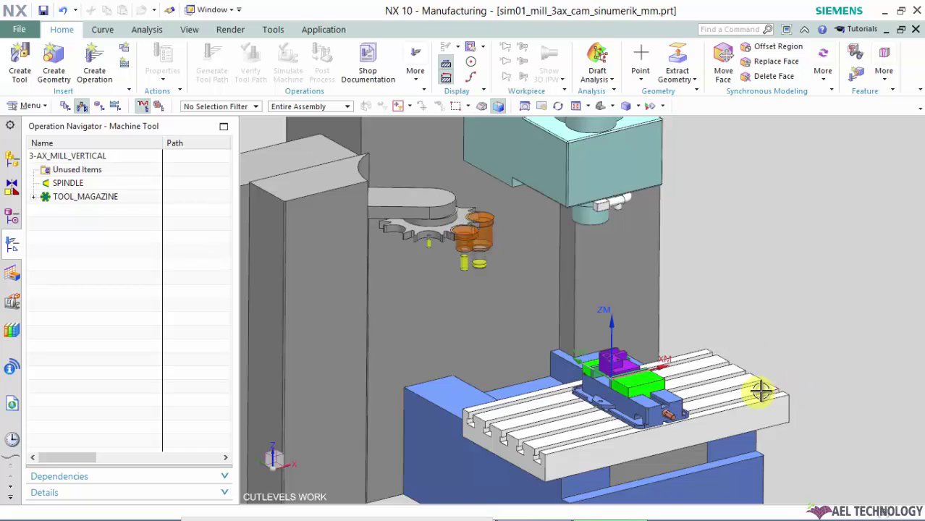
pyautogui.moveTo(569, 207)
pyautogui.mouseDown(button='middle')
pyautogui.moveTo(587, 203)
pyautogui.moveTo(593, 179)
pyautogui.moveTo(583, 211)
pyautogui.mouseUp(button='middle')
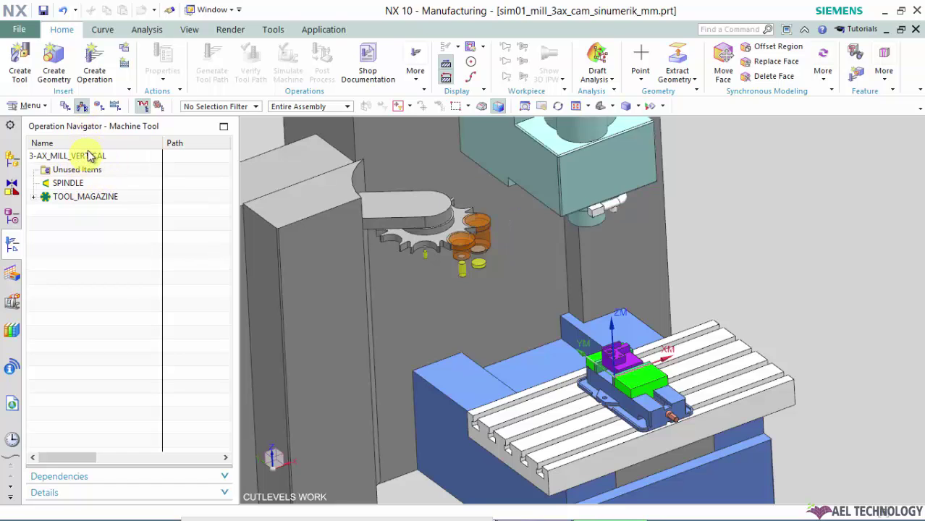
# Switch the Operation Navigator to Program Order View to list NC_PROGRAM's operations.
pyautogui.rightClick(59, 239)
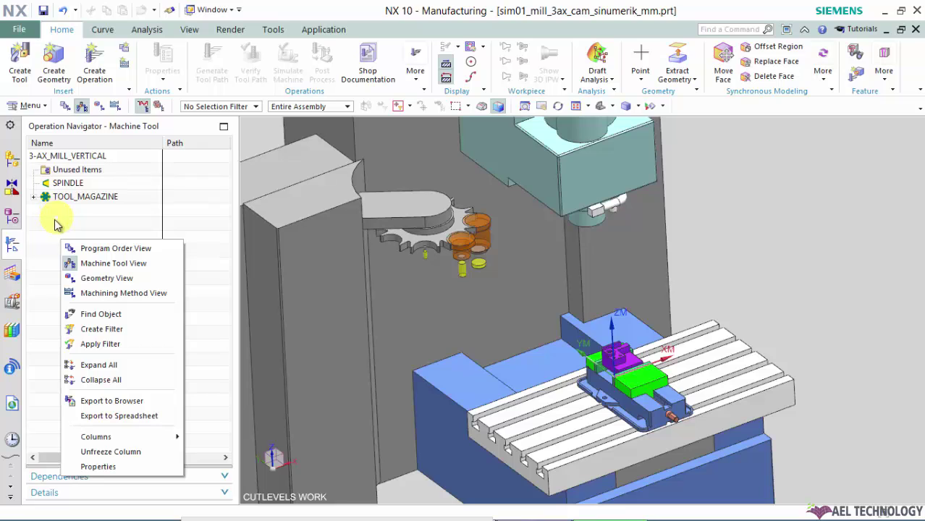
pyautogui.click(92, 253)
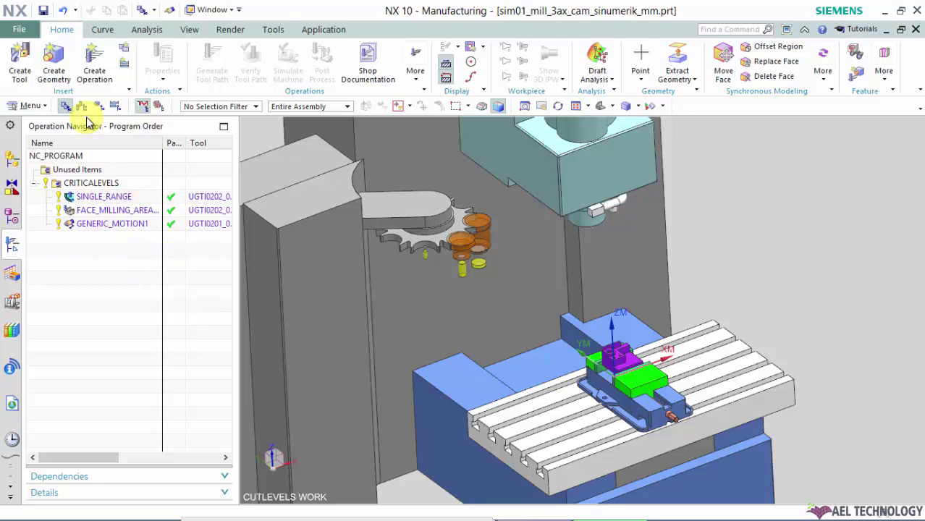
pyautogui.rightClick(97, 254)
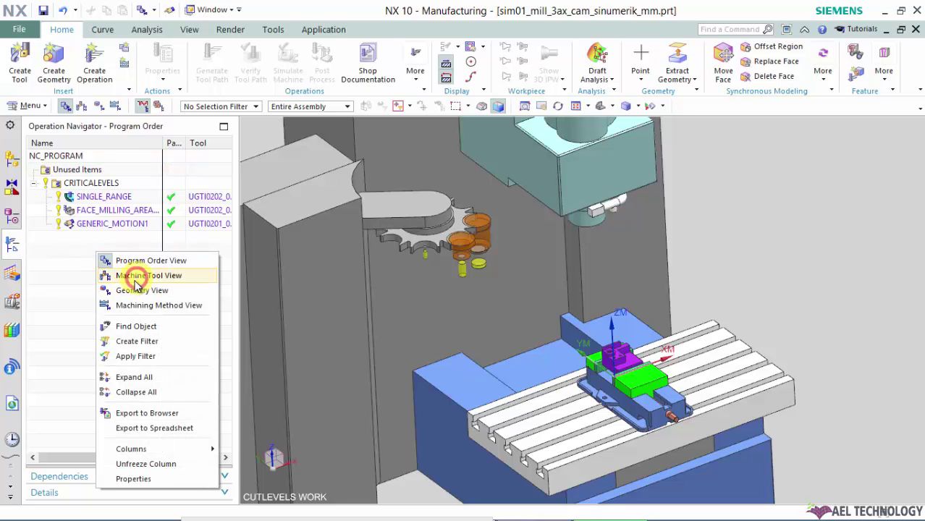
# Show Machine Tool View, expand TOOL_MAGAZINE pockets 01–03, and select tools UGTI0202_025 and UGTI0201_062.
pyautogui.click(134, 278)
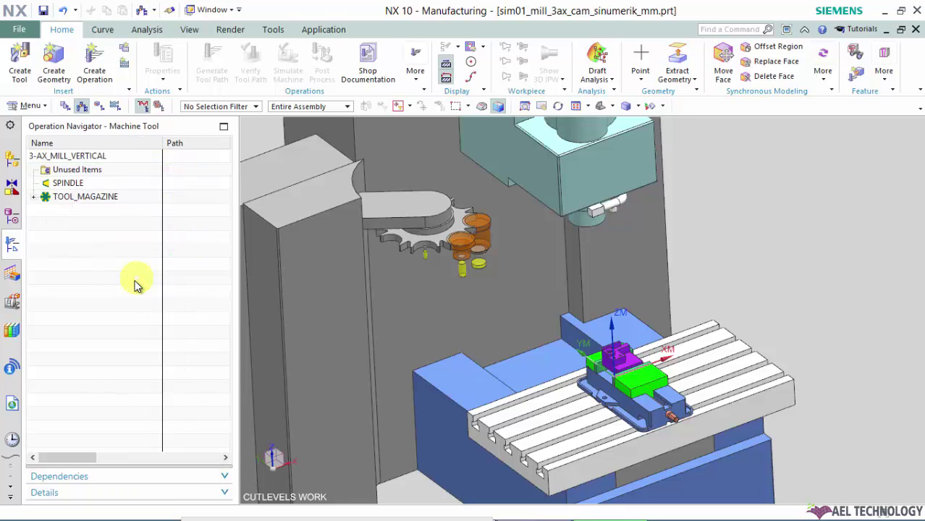
pyautogui.click(35, 197)
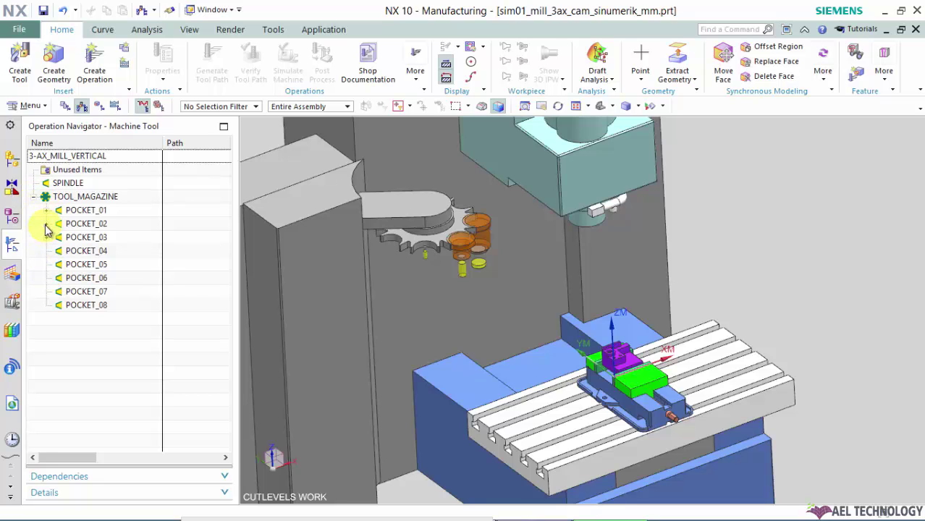
pyautogui.click(46, 210)
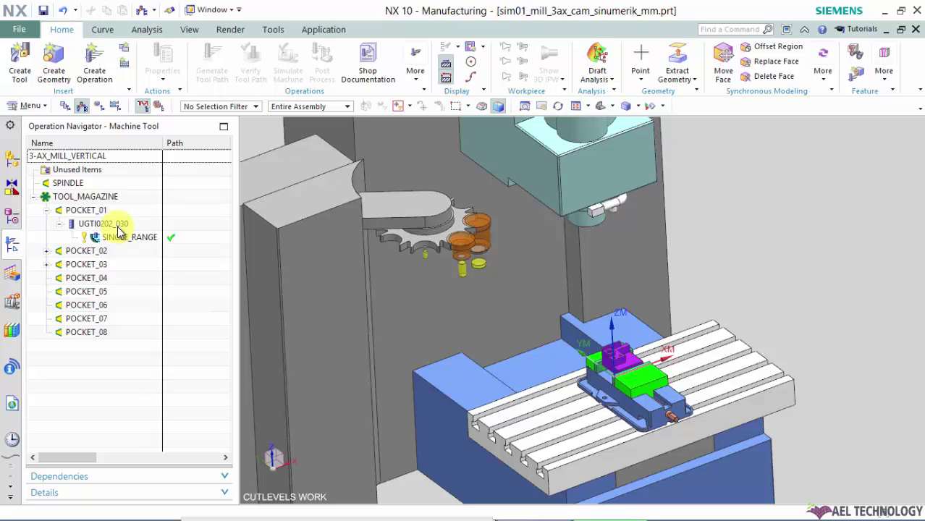
pyautogui.click(46, 251)
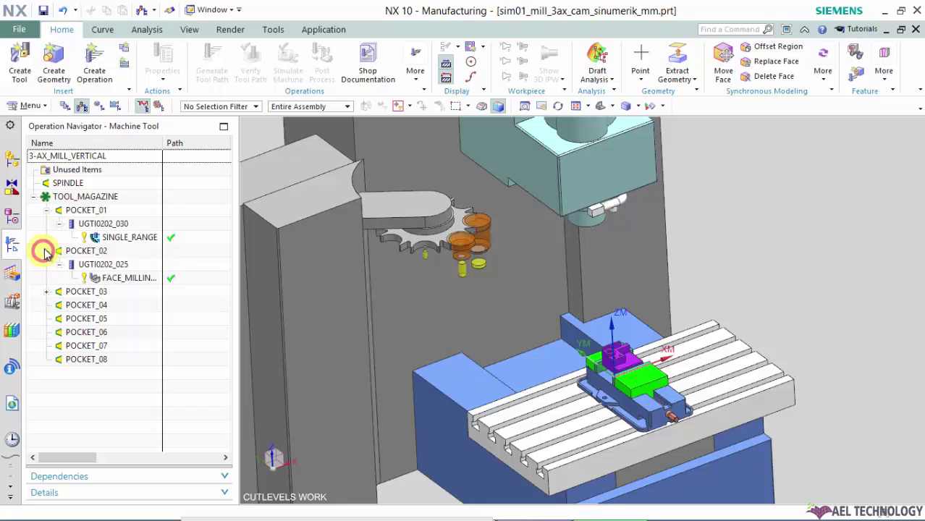
pyautogui.click(46, 291)
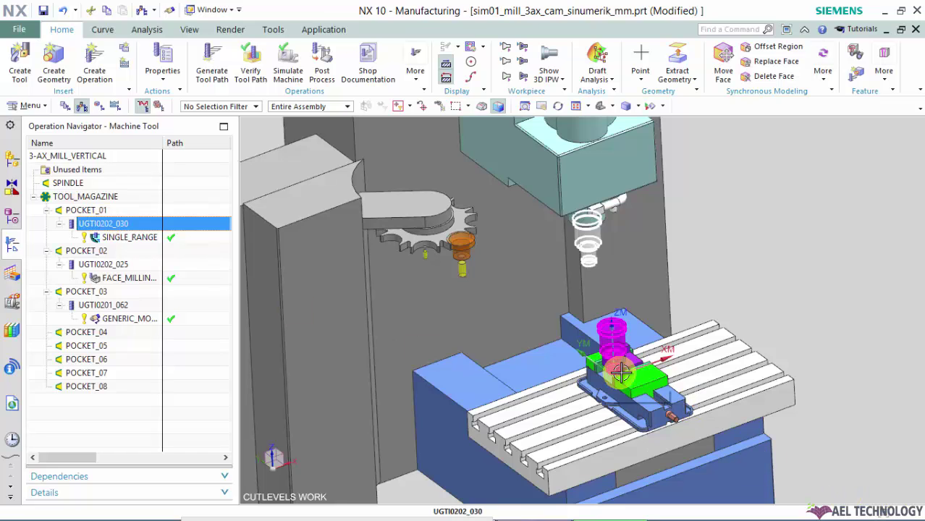
pyautogui.click(102, 265)
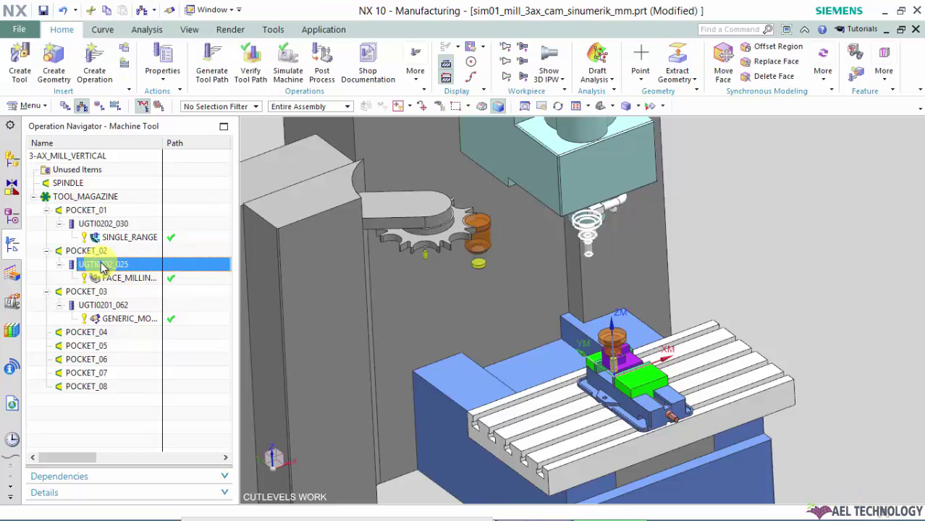
pyautogui.click(93, 305)
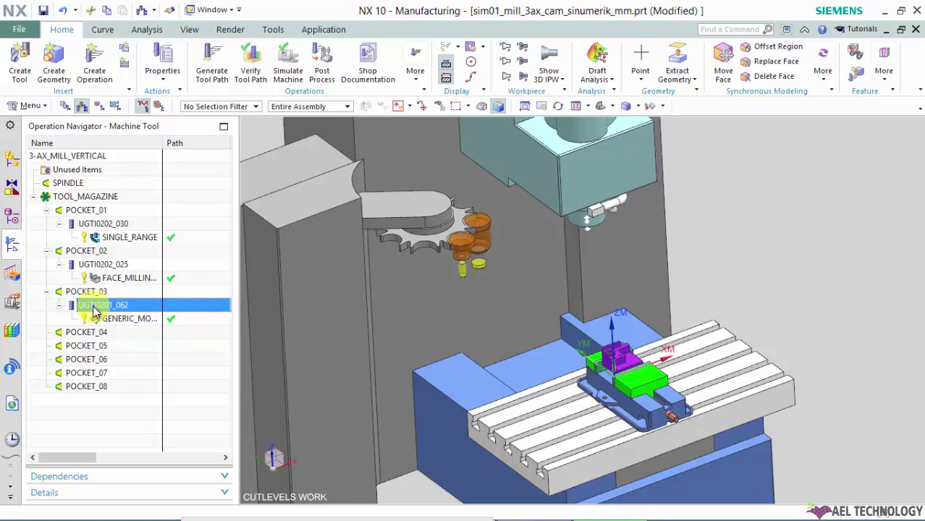
# Switch the navigator to Geometry View showing MCS_MAIN, WORKPIECE and G54.
pyautogui.rightClick(127, 359)
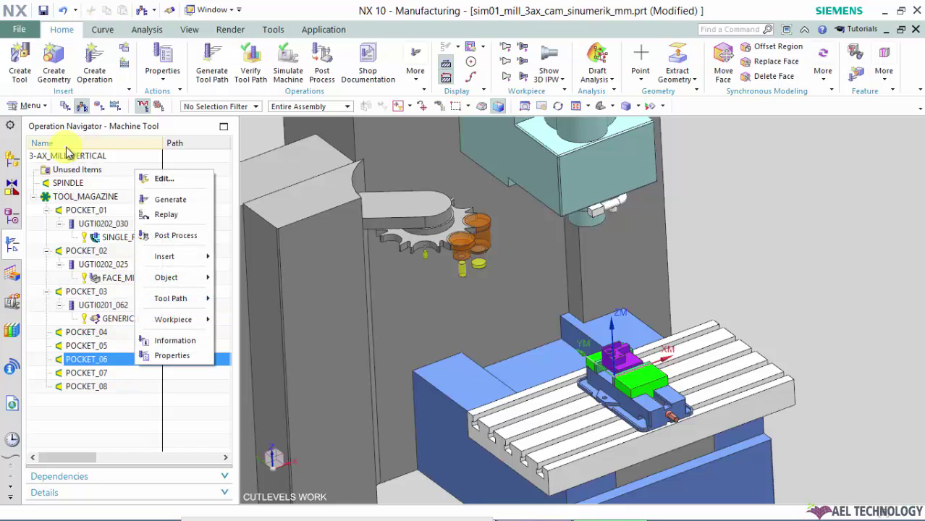
pyautogui.click(98, 106)
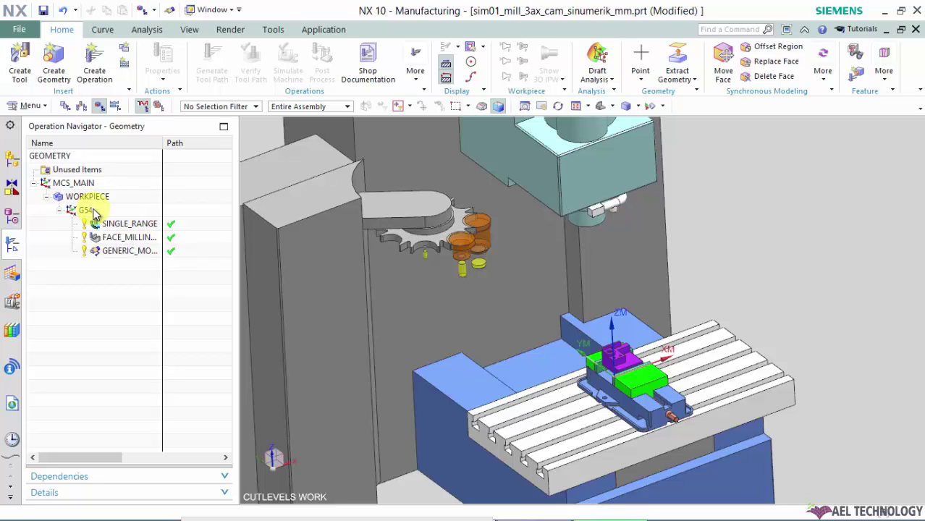
# Switch the Operation Navigator to the Machining Method view, showing SINGLE_RANGE under MILL_ROUGH.
pyautogui.click(117, 107)
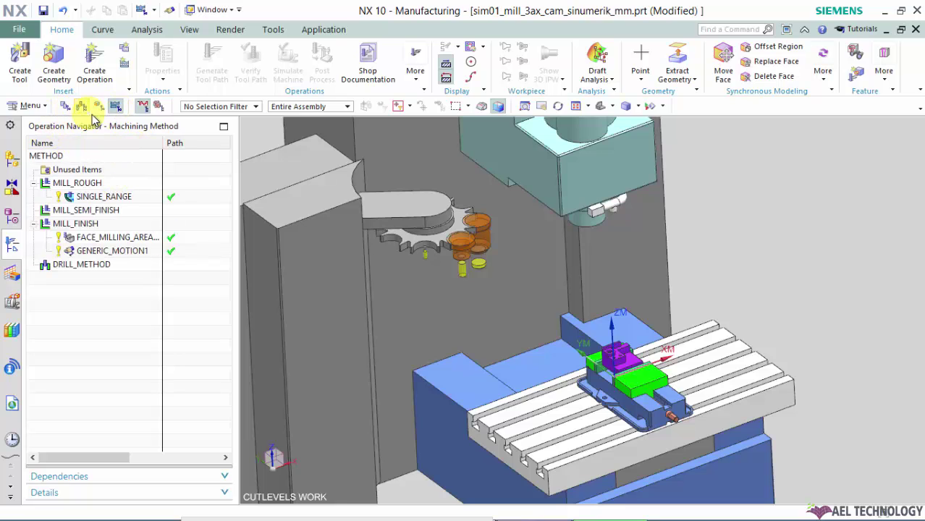